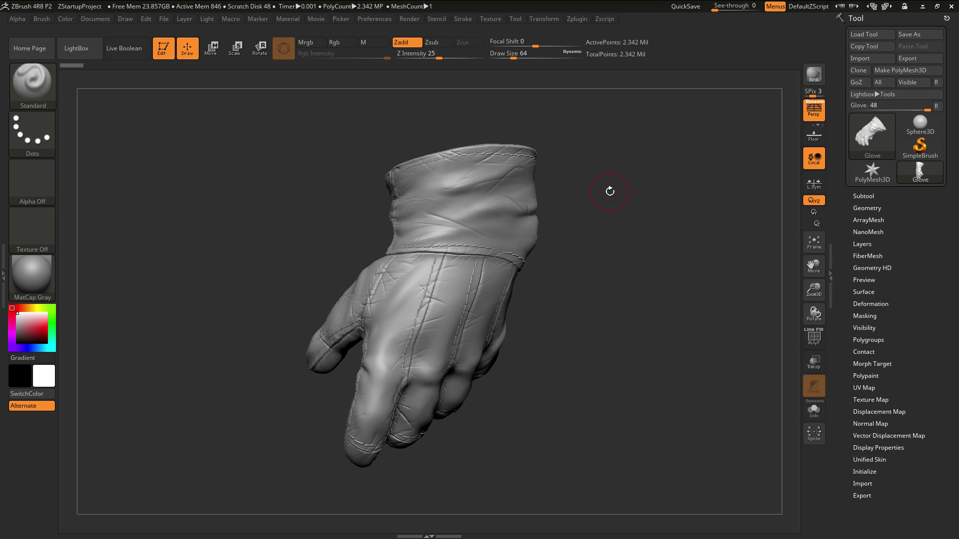
# Expand the MatCap Baker plugin options and dock the Zplugin palette in the tray beside the canvas
pyautogui.click(580, 19)
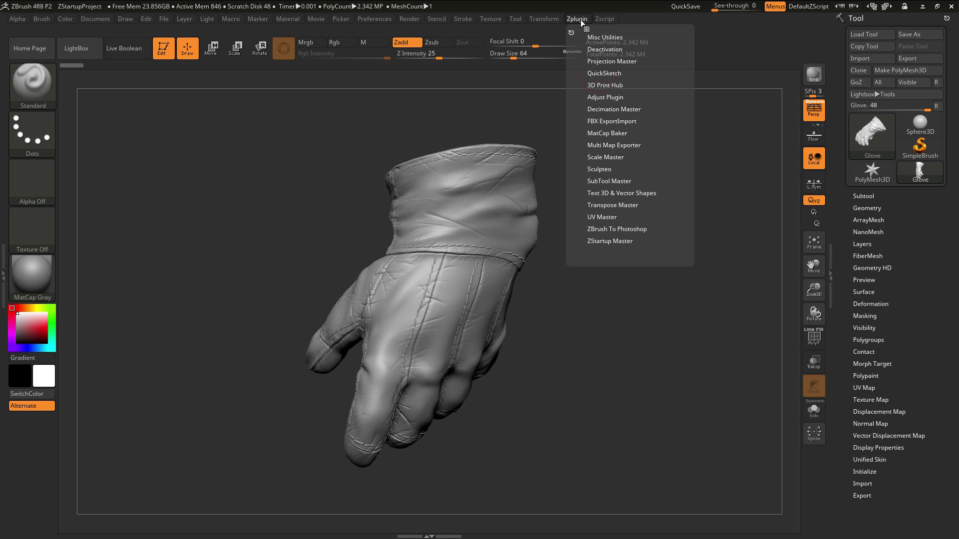
pyautogui.click(606, 134)
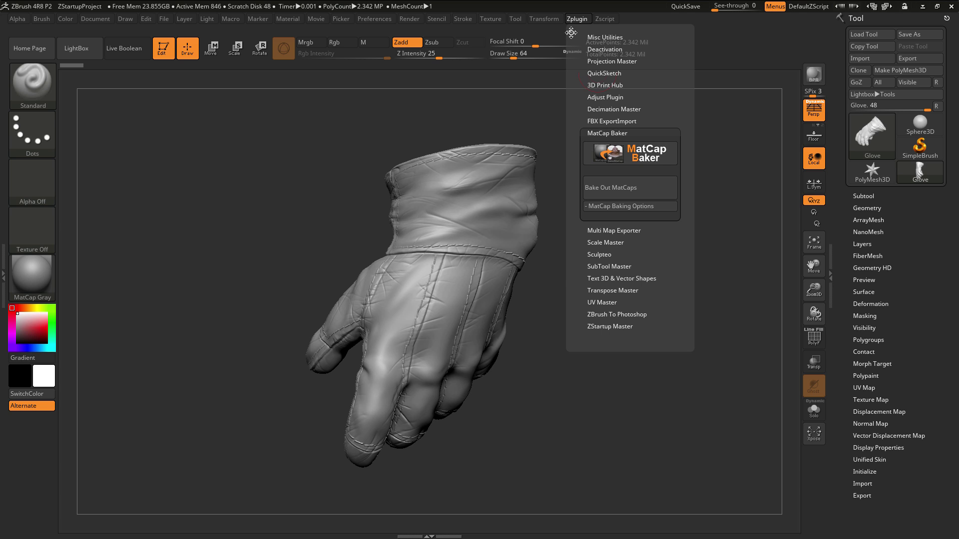
pyautogui.moveTo(571, 33); pyautogui.dragTo(15, 30)
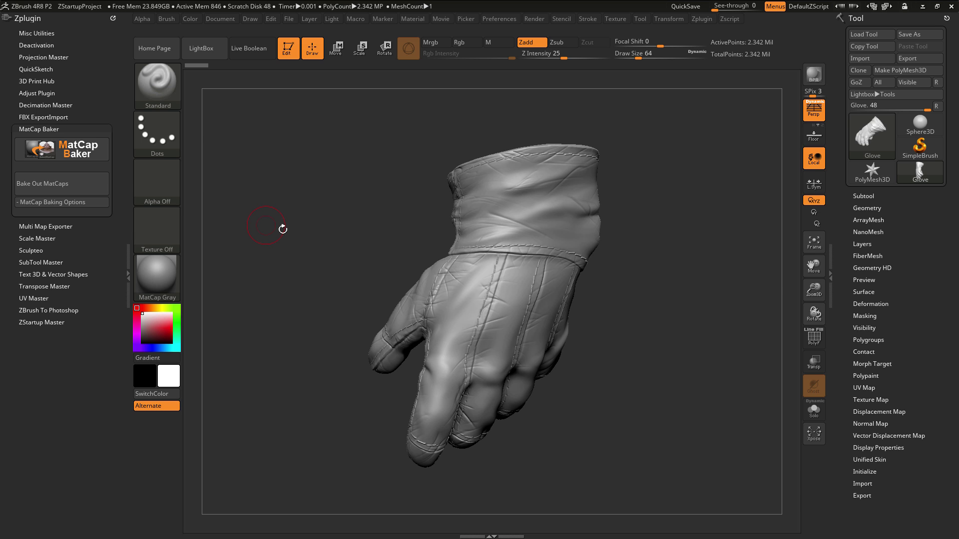
# Create a new texture for the glove from its UV map to check the UV layout
pyautogui.moveTo(675, 318)
pyautogui.mouseDown()
pyautogui.moveTo(617, 312)
pyautogui.moveTo(662, 330)
pyautogui.mouseUp()
pyautogui.click(868, 208)
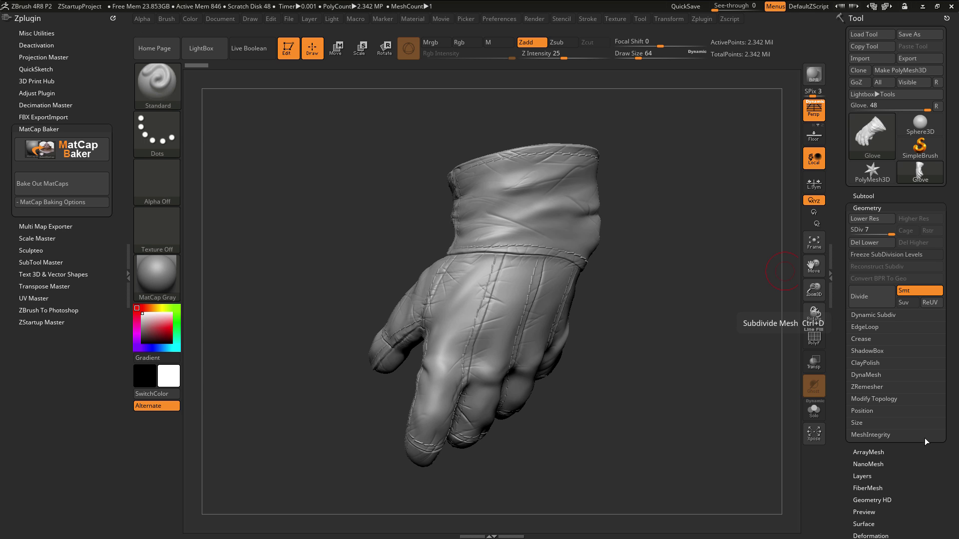
pyautogui.scroll(-10, 924, 438)
pyautogui.click(866, 343)
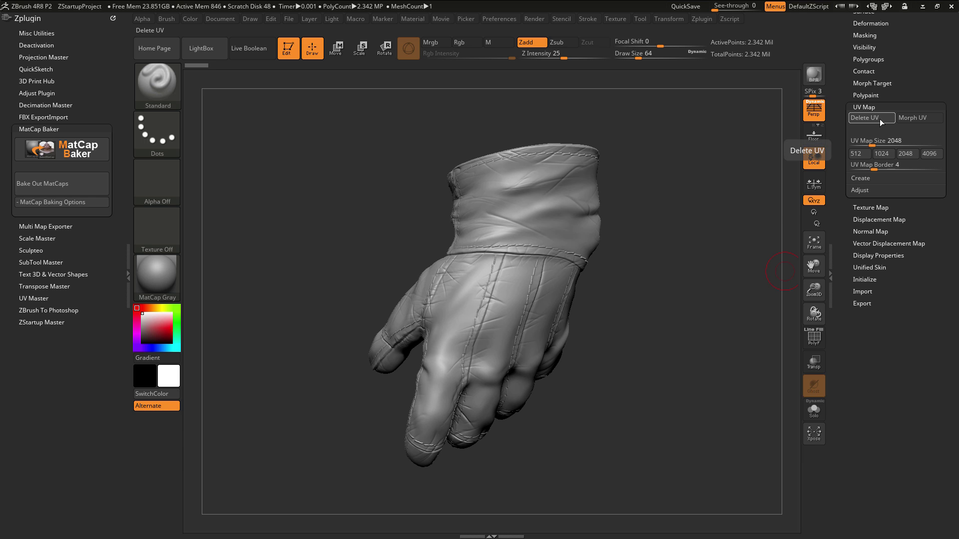
pyautogui.click(871, 118)
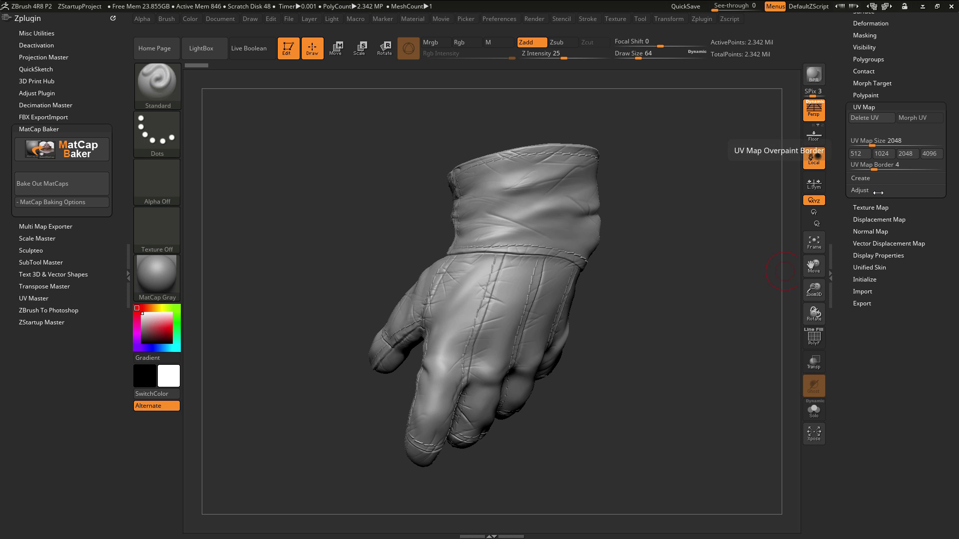
pyautogui.click(876, 207)
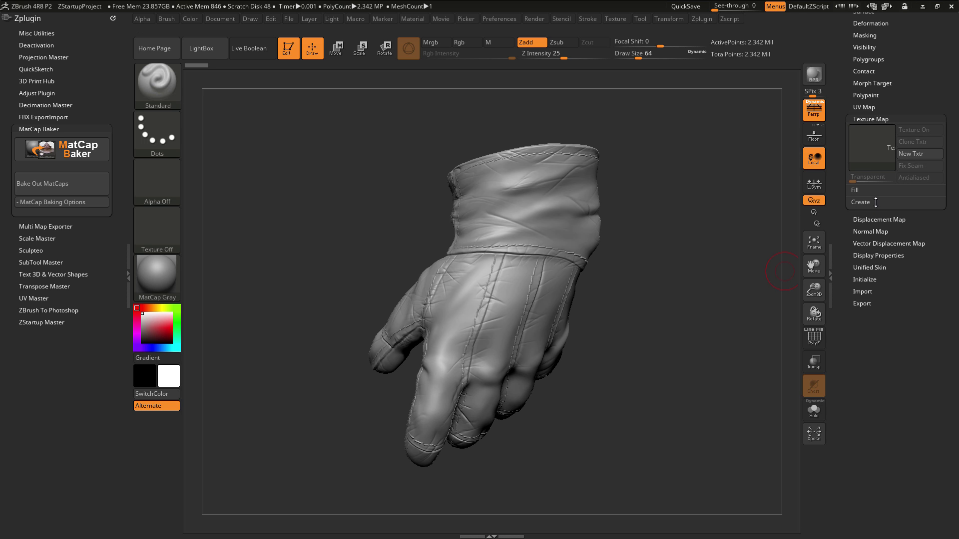
pyautogui.click(876, 202)
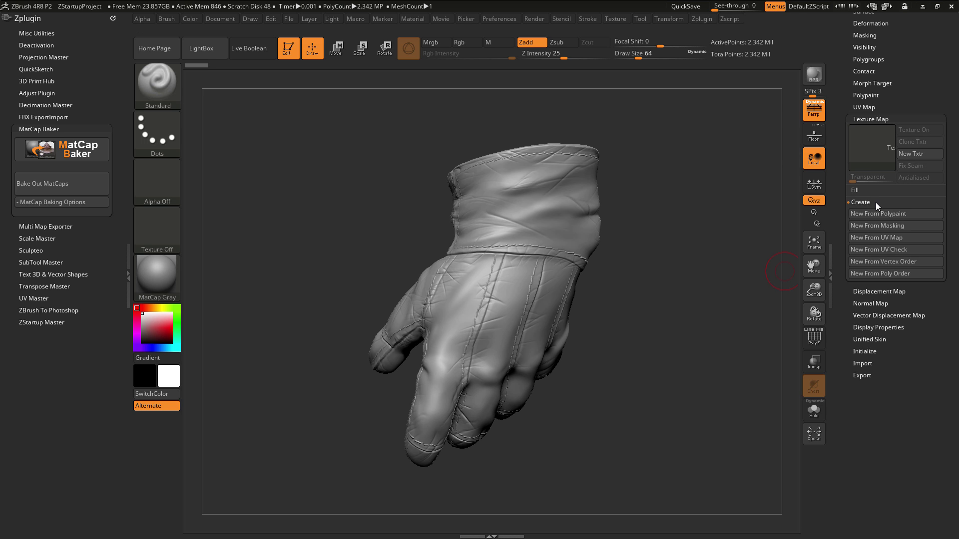
pyautogui.click(878, 239)
pyautogui.moveTo(872, 151)
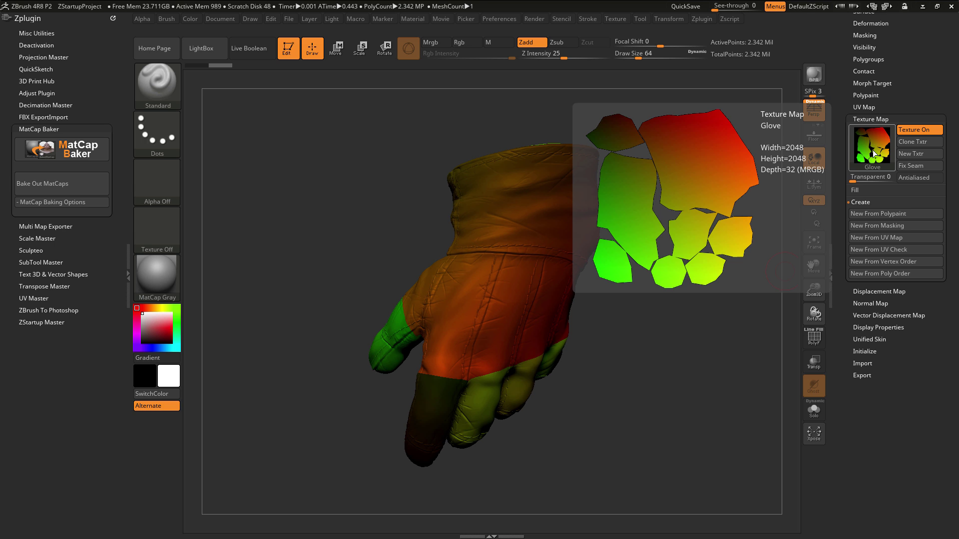
# Turn off the UV check texture on the glove and close the texture map settings
pyautogui.click(876, 151)
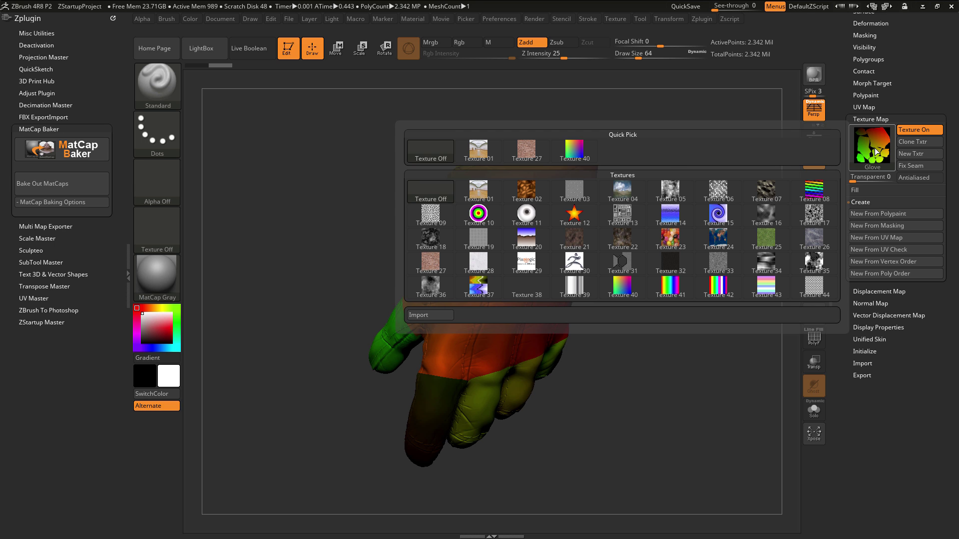
pyautogui.click(432, 155)
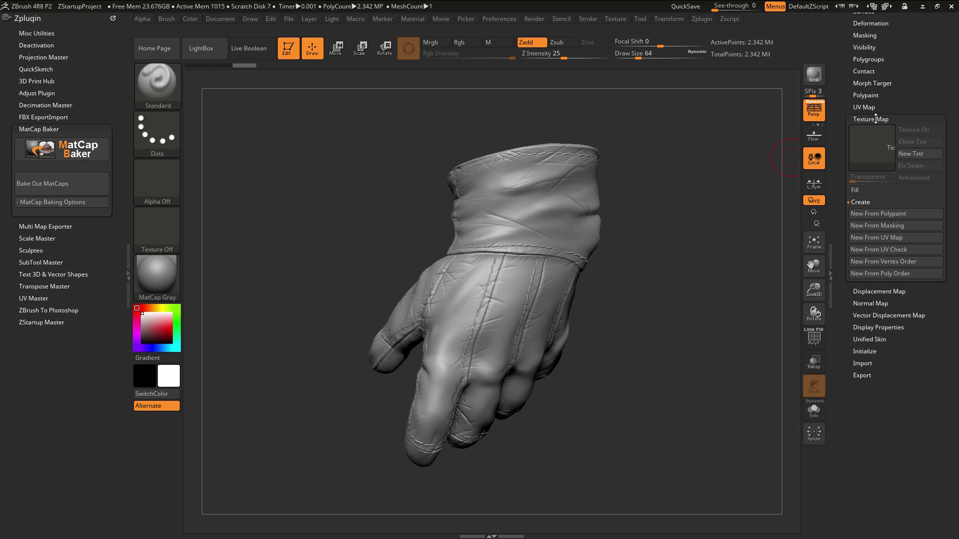
pyautogui.click(875, 119)
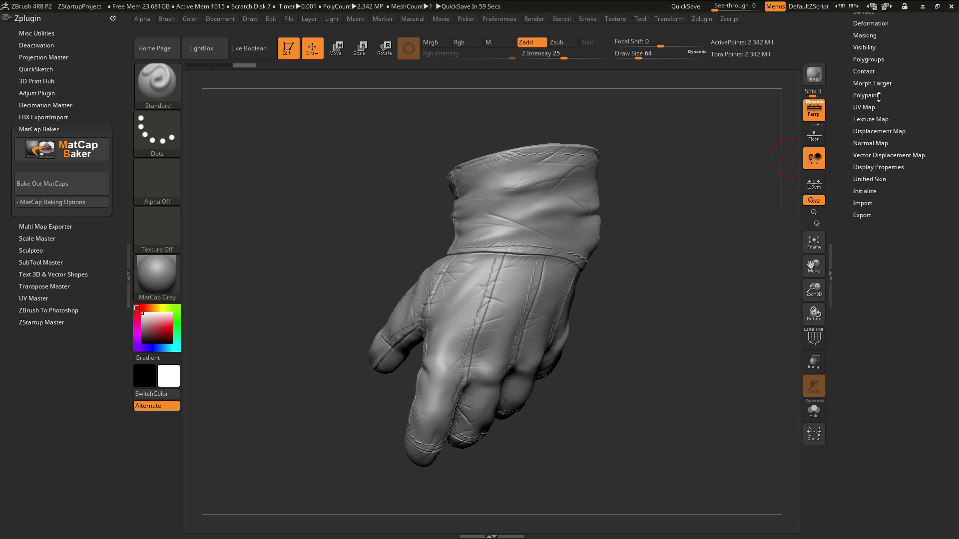
# Enable Colorize on the glove to display its polypaint
pyautogui.click(873, 96)
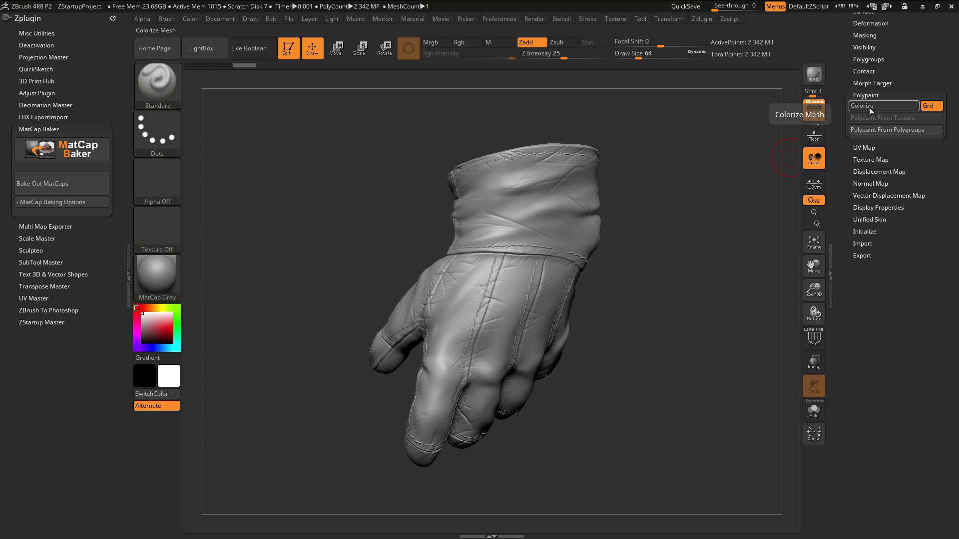
pyautogui.click(870, 107)
pyautogui.moveTo(711, 200); pyautogui.dragTo(784, 210)
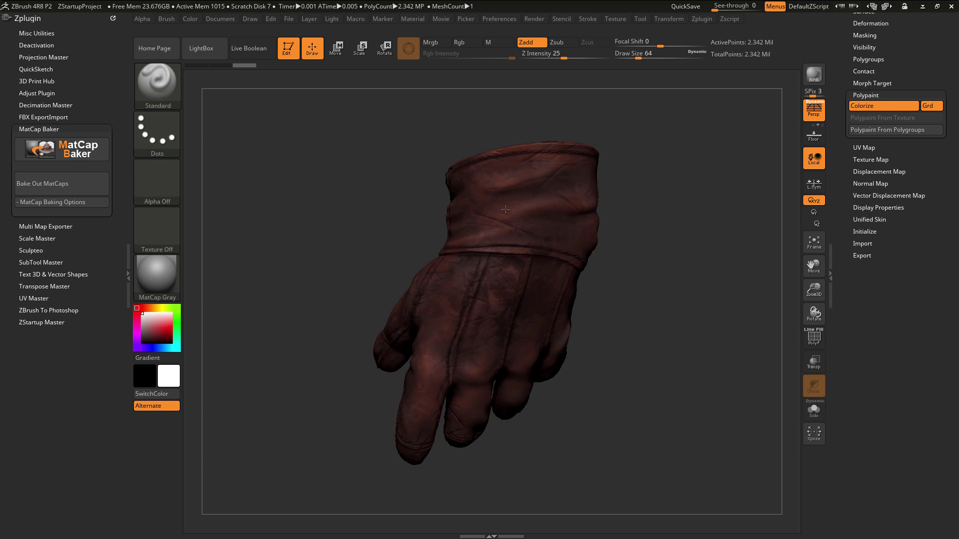
pyautogui.moveTo(902, 74); pyautogui.dragTo(901, 244)
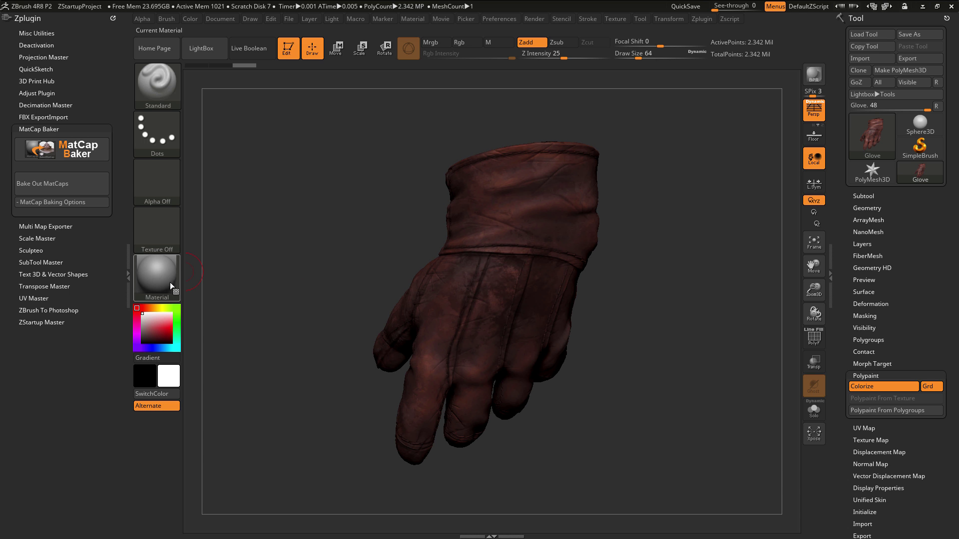
# Assign the Flat Color material to inspect the glove's polypaint without shading
pyautogui.click(151, 284)
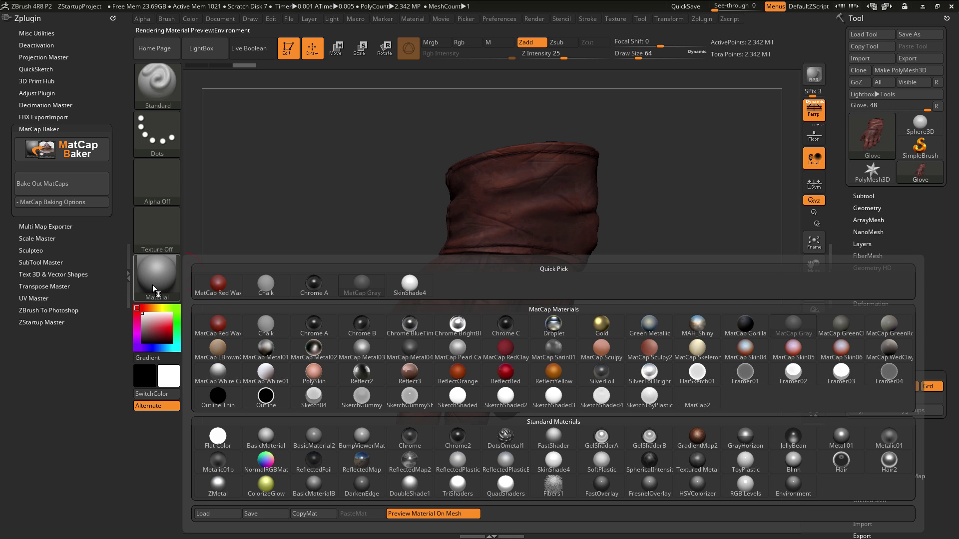
pyautogui.click(217, 440)
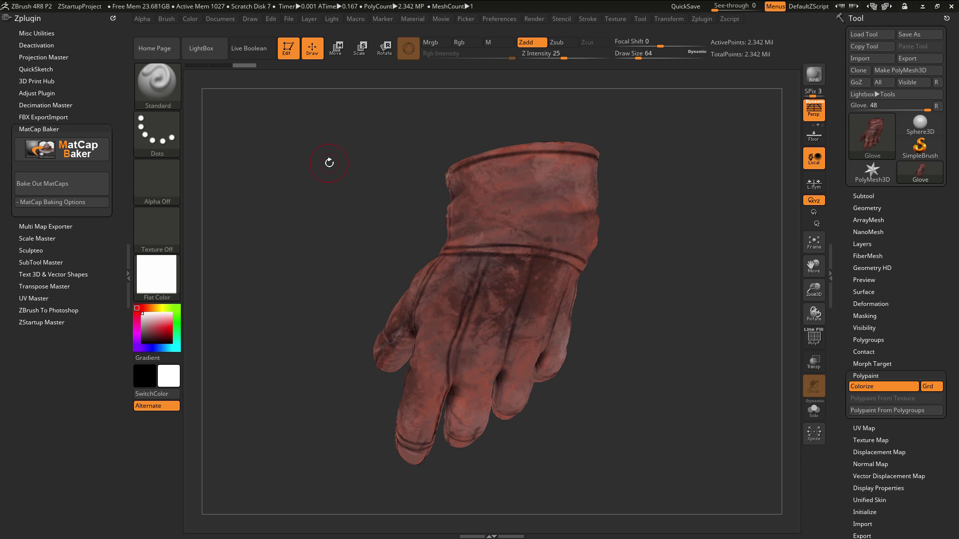
pyautogui.moveTo(312, 265); pyautogui.dragTo(313, 265)
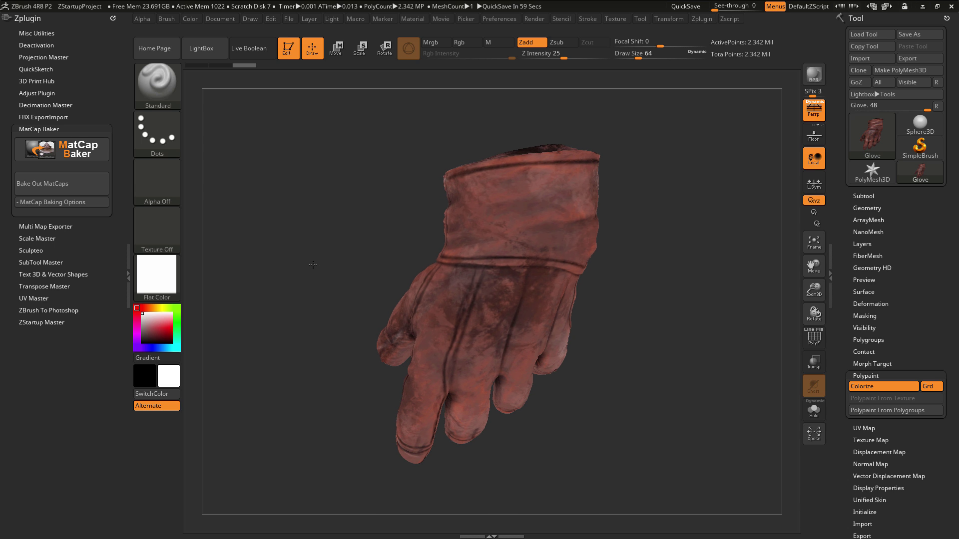
pyautogui.moveTo(313, 264)
pyautogui.mouseDown()
pyautogui.moveTo(541, 272)
pyautogui.moveTo(310, 271)
pyautogui.moveTo(312, 254)
pyautogui.mouseUp()
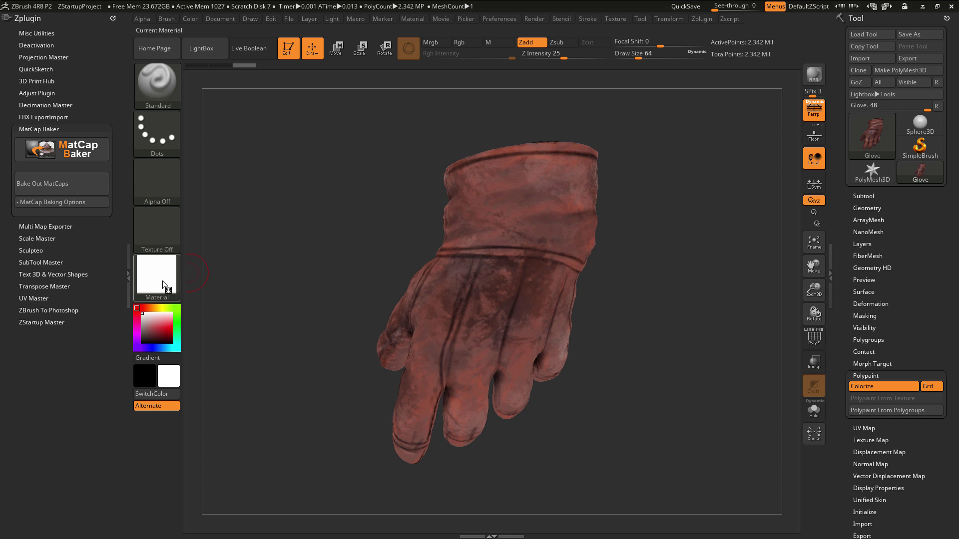
# Assign the SkinShade4 material to the glove, bake it out with MatCap Baker and preview the baked texture
pyautogui.moveTo(165, 289)
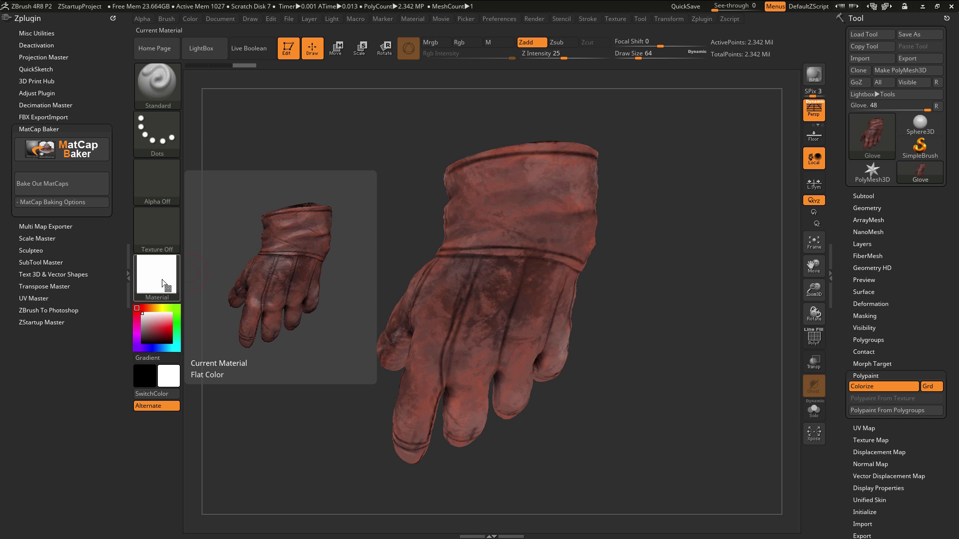
pyautogui.click(164, 283)
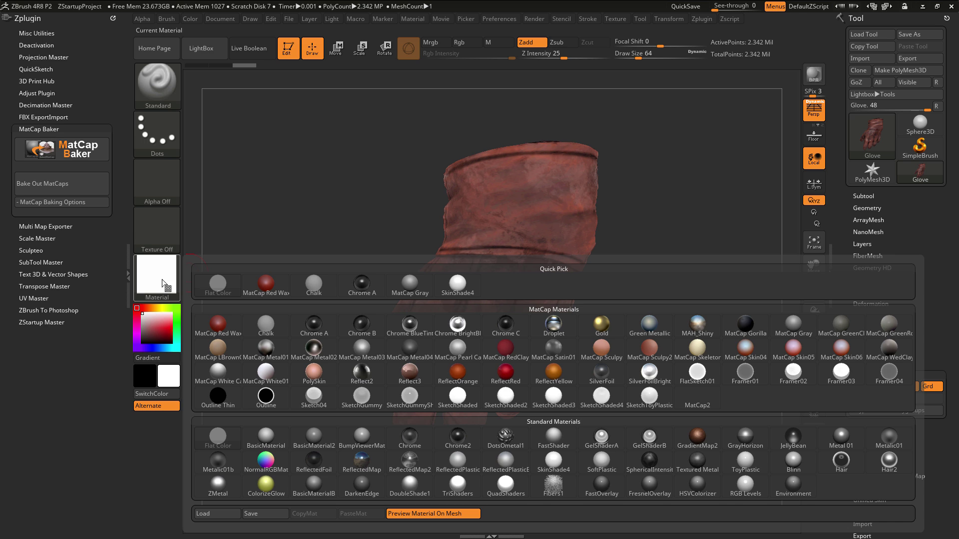
pyautogui.click(460, 288)
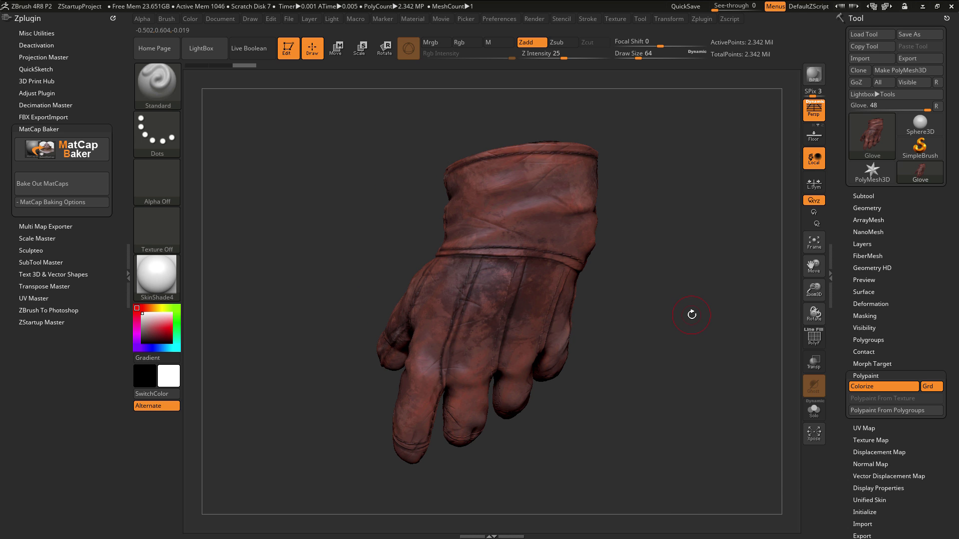
pyautogui.moveTo(692, 314); pyautogui.dragTo(489, 320)
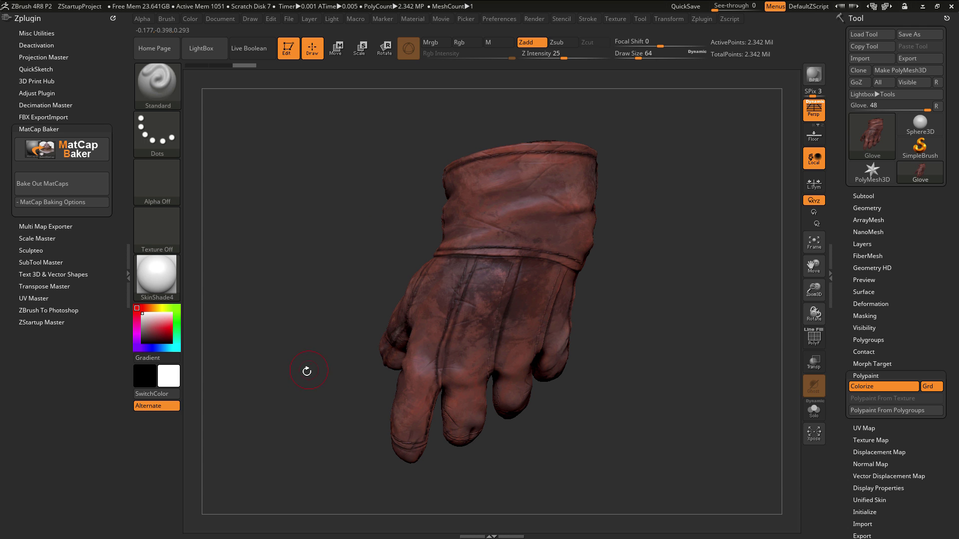
pyautogui.moveTo(160, 287)
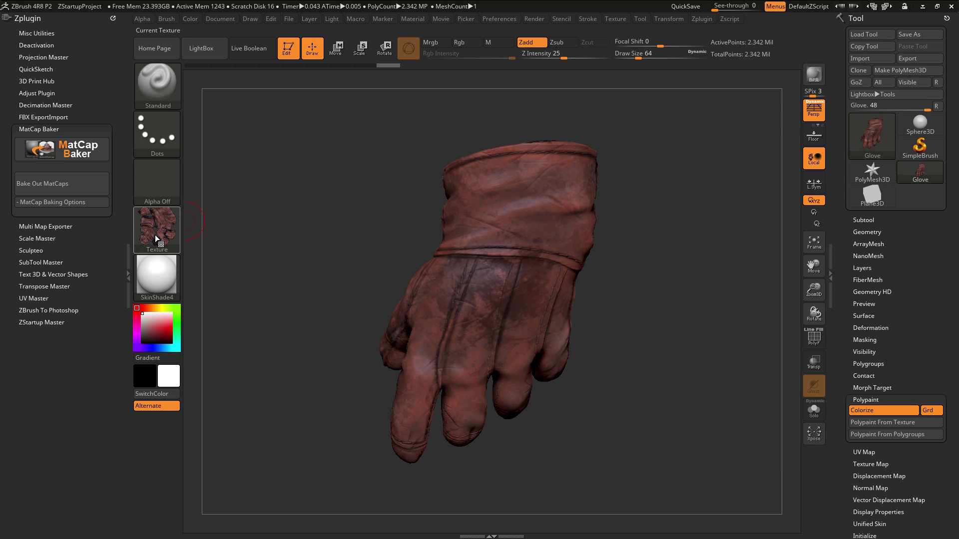
pyautogui.moveTo(155, 235)
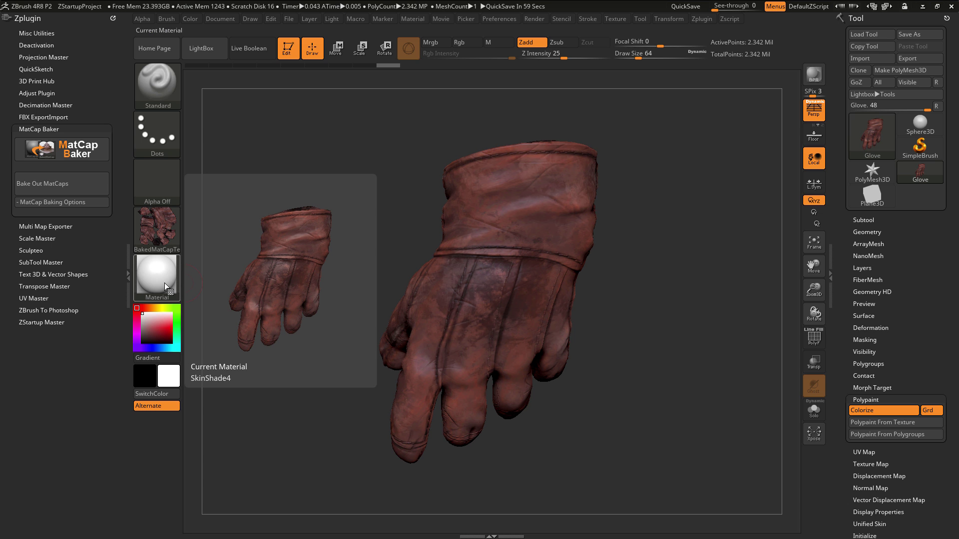
# Assign the SketchShaded material to the glove and bake it out to another MatCap texture
pyautogui.click(165, 284)
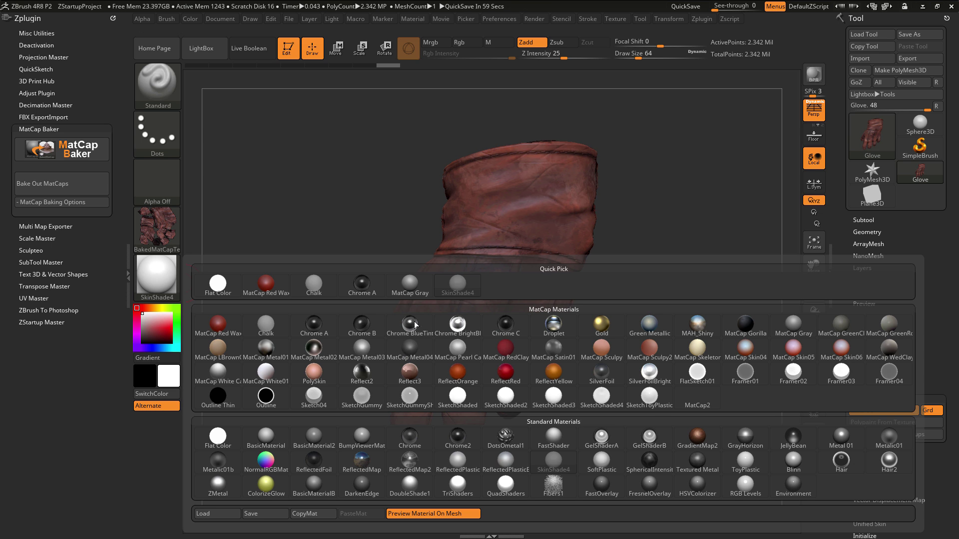
pyautogui.click(461, 398)
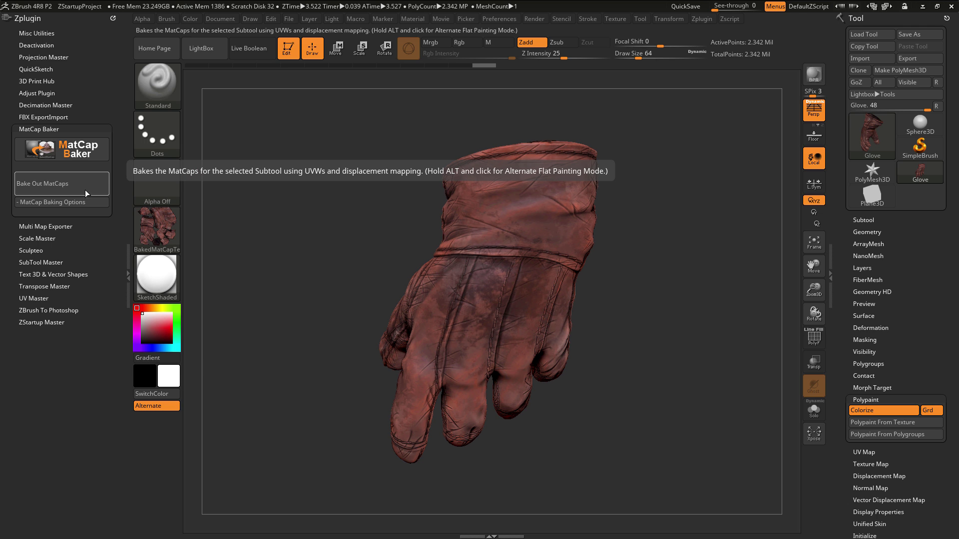
# Compare the two baked MatCap textures in the texture library and select the one baked from SkinShade4
pyautogui.click(162, 230)
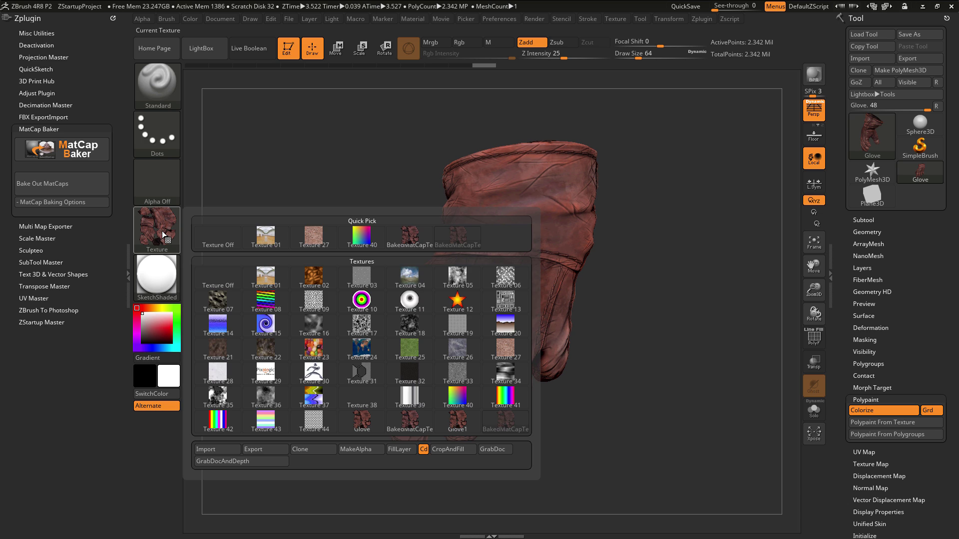
pyautogui.moveTo(408, 242)
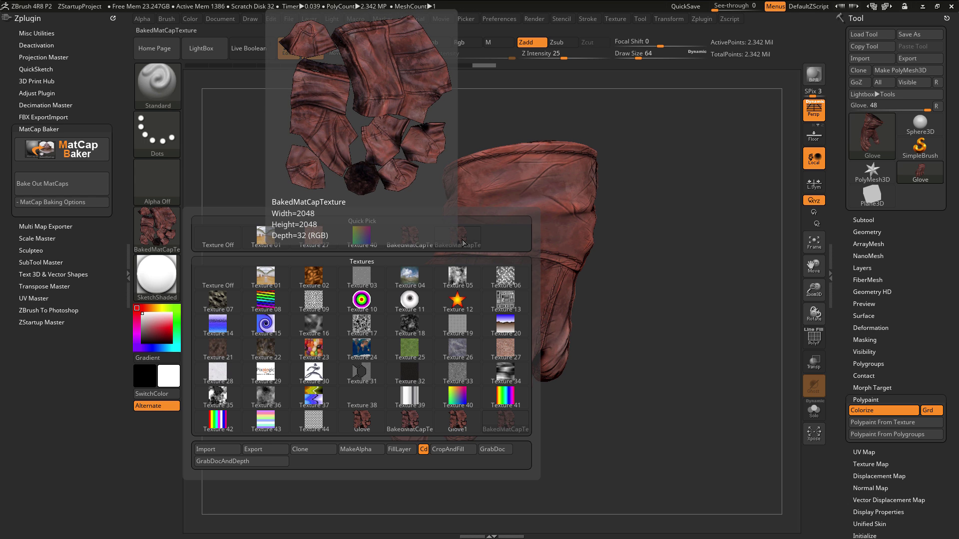
pyautogui.click(414, 241)
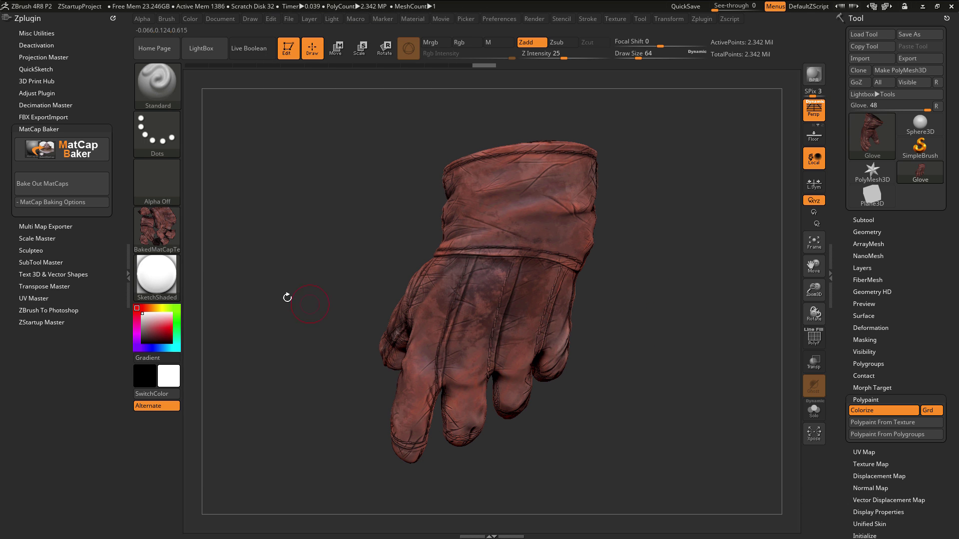
# Assign the SilverFoilBright material to the glove, bake out its MatCap and preview the resulting texture
pyautogui.click(165, 283)
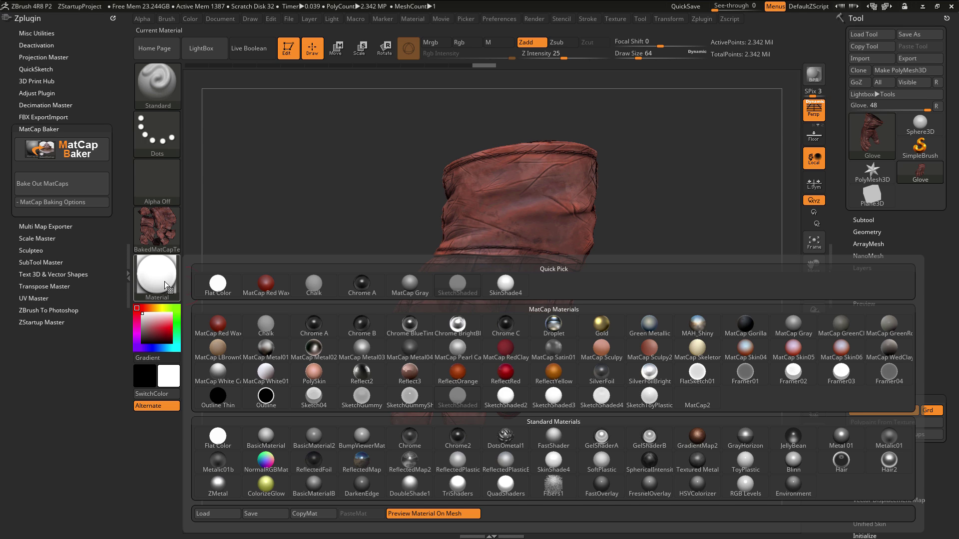
pyautogui.click(652, 374)
pyautogui.moveTo(313, 236)
pyautogui.mouseDown()
pyautogui.moveTo(377, 234)
pyautogui.moveTo(314, 239)
pyautogui.mouseUp()
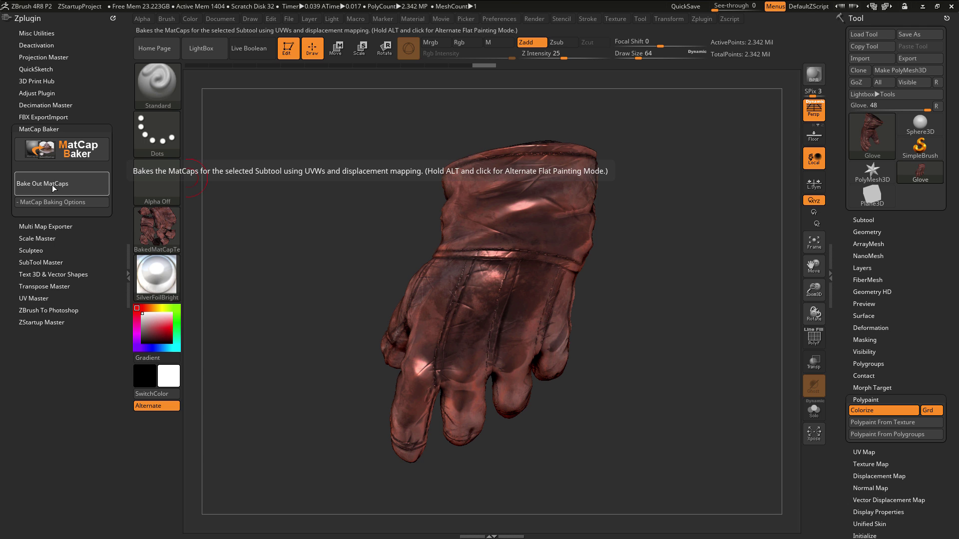
pyautogui.moveTo(164, 235)
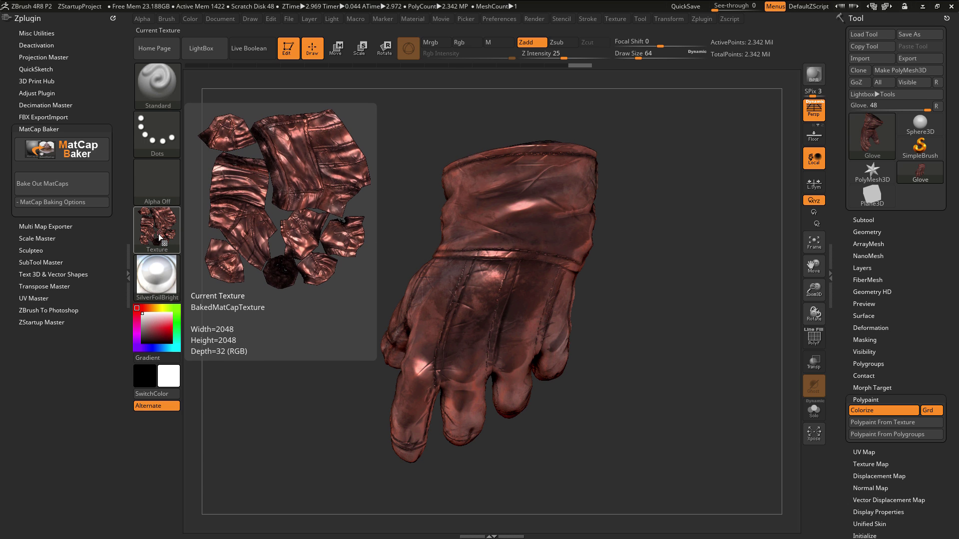
# Review the baked MatCap textures from all three materials in the texture library
pyautogui.click(158, 232)
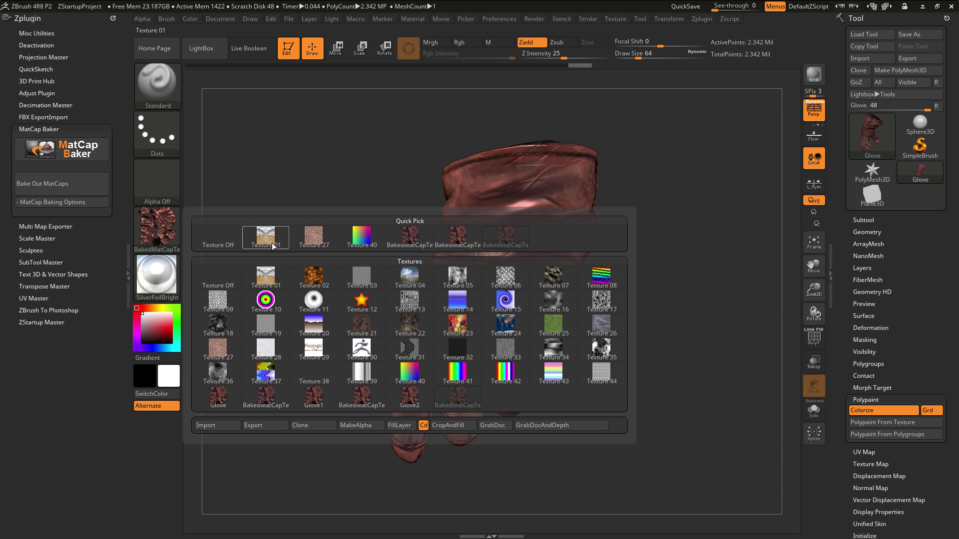
pyautogui.click(430, 240)
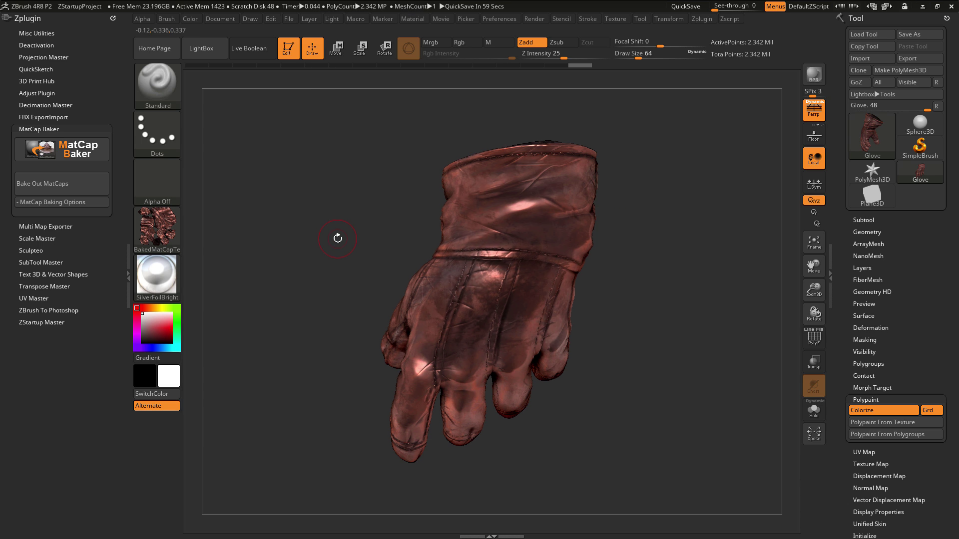
# Enter MatCap Baker's Alternate Flat Painting Mode for the glove and accept the prompt
pyautogui.moveTo(338, 238); pyautogui.dragTo(330, 268)
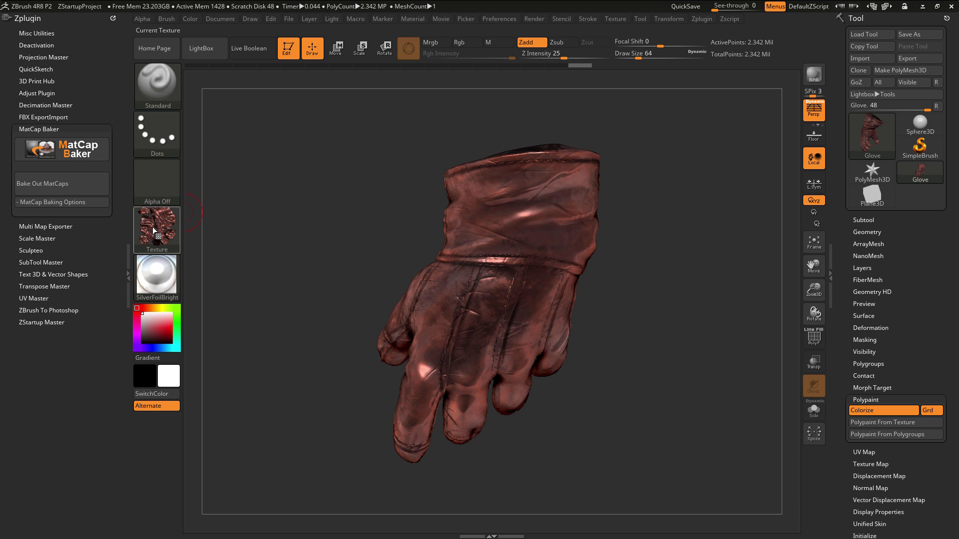
pyautogui.moveTo(161, 230)
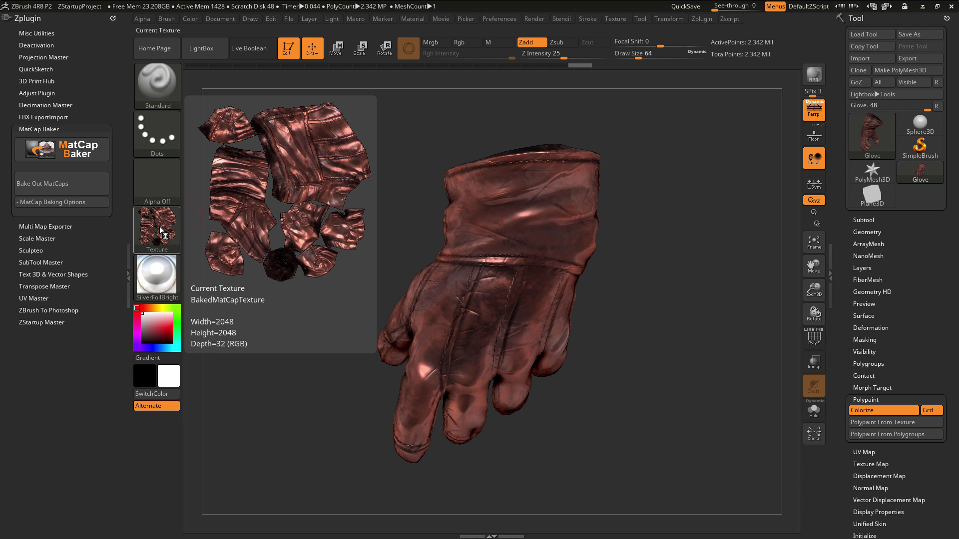
pyautogui.keyDown('alt'); pyautogui.click(59, 185); pyautogui.keyUp('alt')
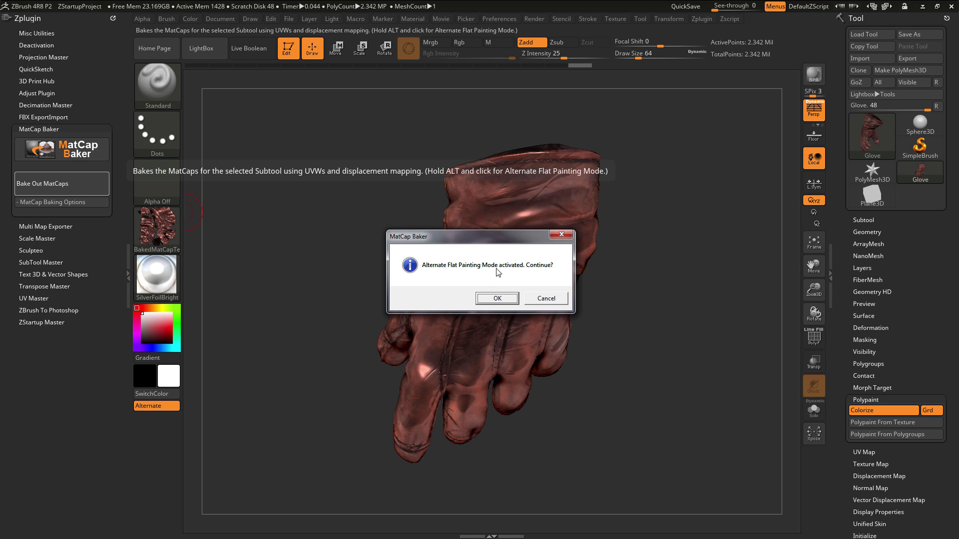
pyautogui.click(501, 300)
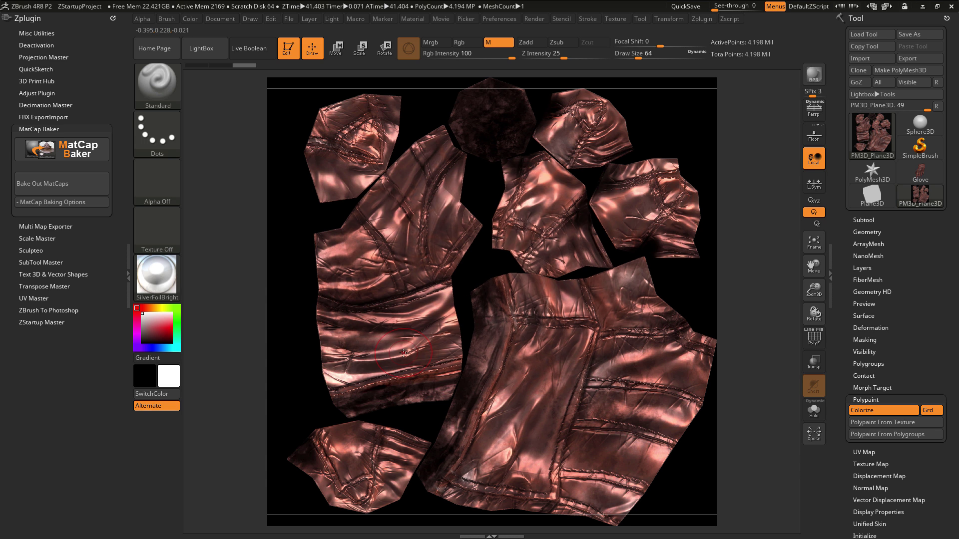
# Try the SketchShaded and SkinShade4 materials on the flattened glove
pyautogui.click(161, 281)
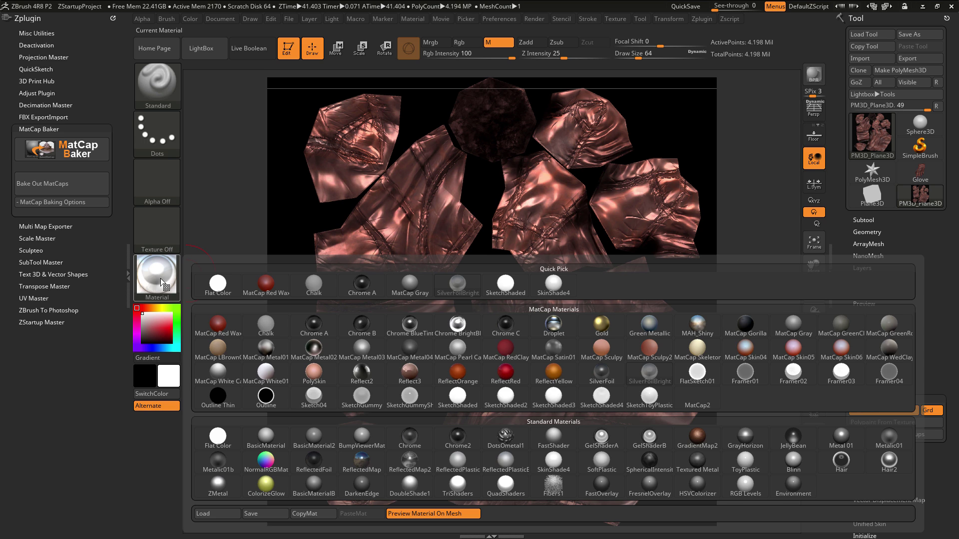
pyautogui.click(509, 289)
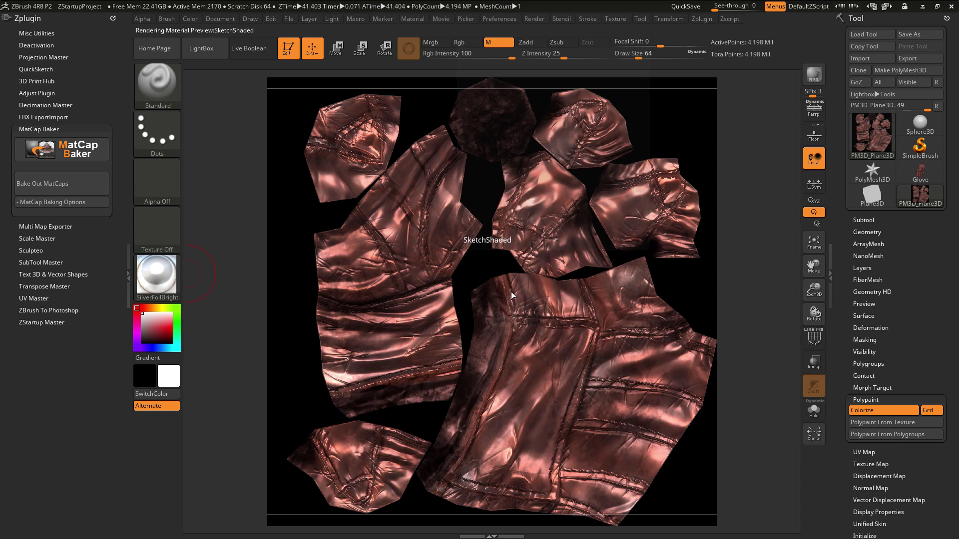
pyautogui.click(162, 284)
pyautogui.click(547, 293)
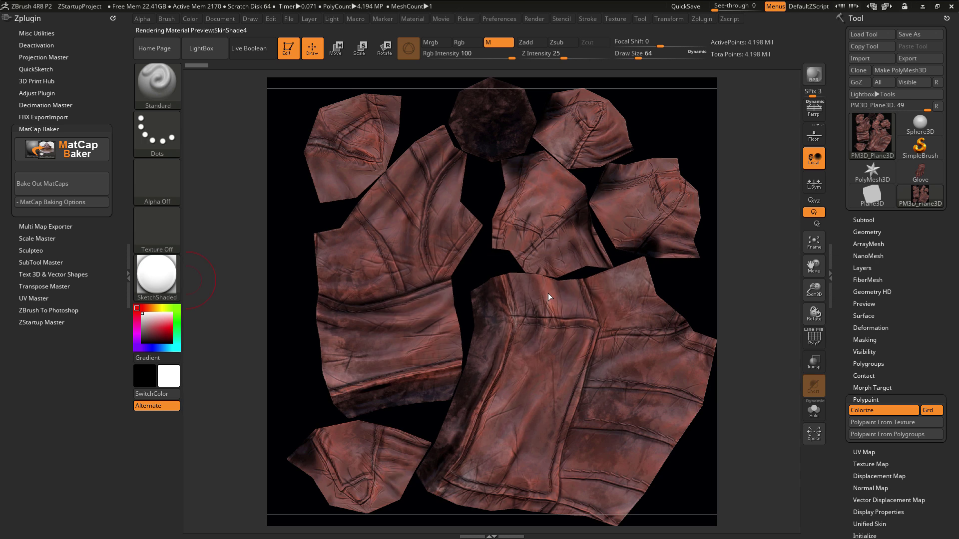
# Fill the whole flattened glove with the SketchShaded material, using the material channel only
pyautogui.click(164, 284)
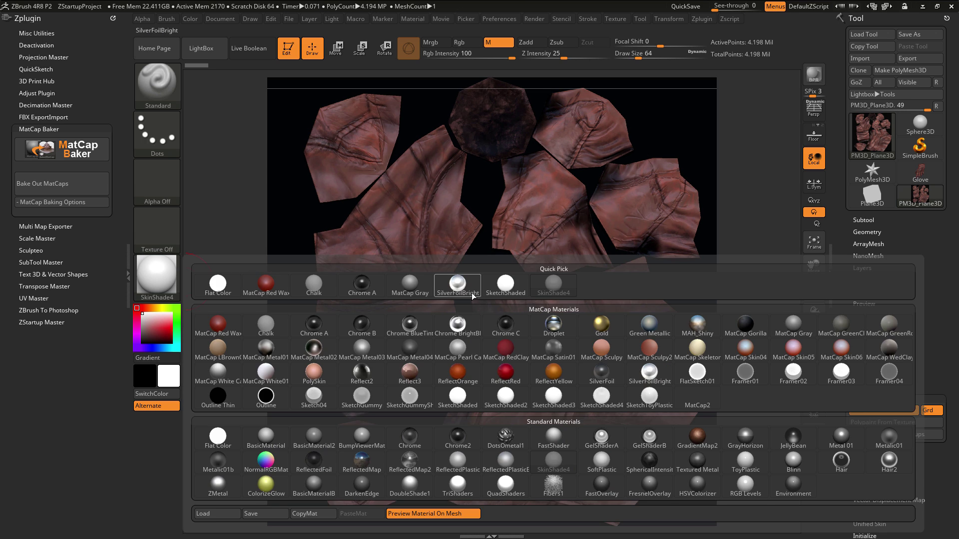
pyautogui.click(503, 294)
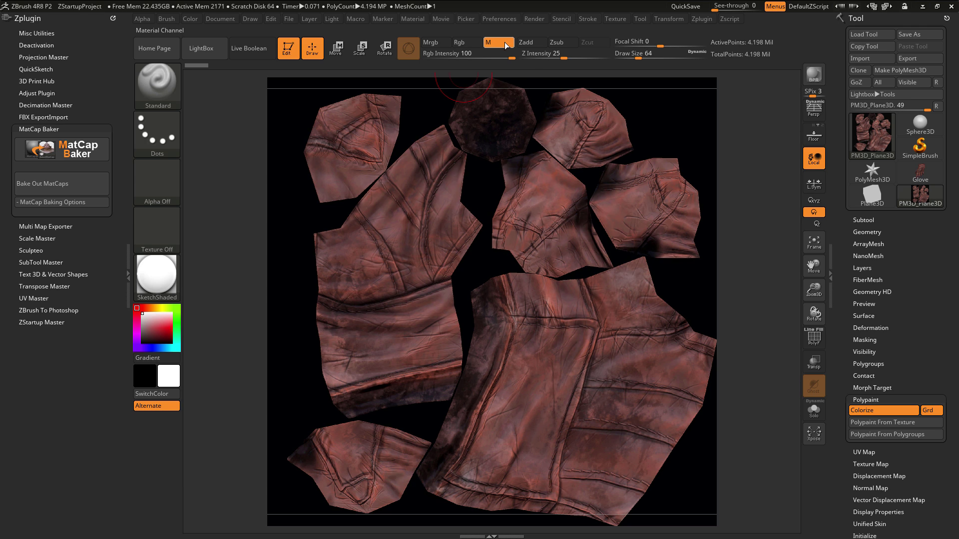
pyautogui.click(194, 19)
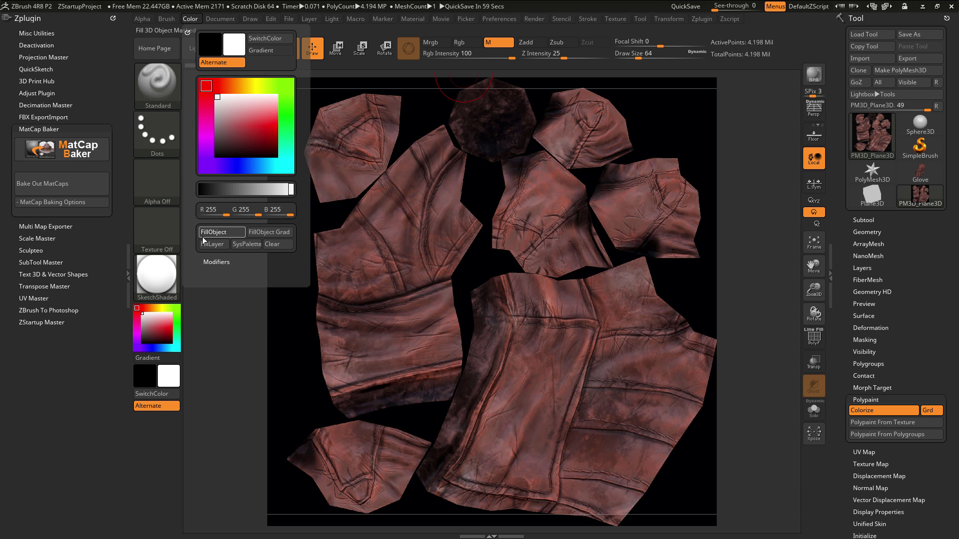
pyautogui.click(222, 233)
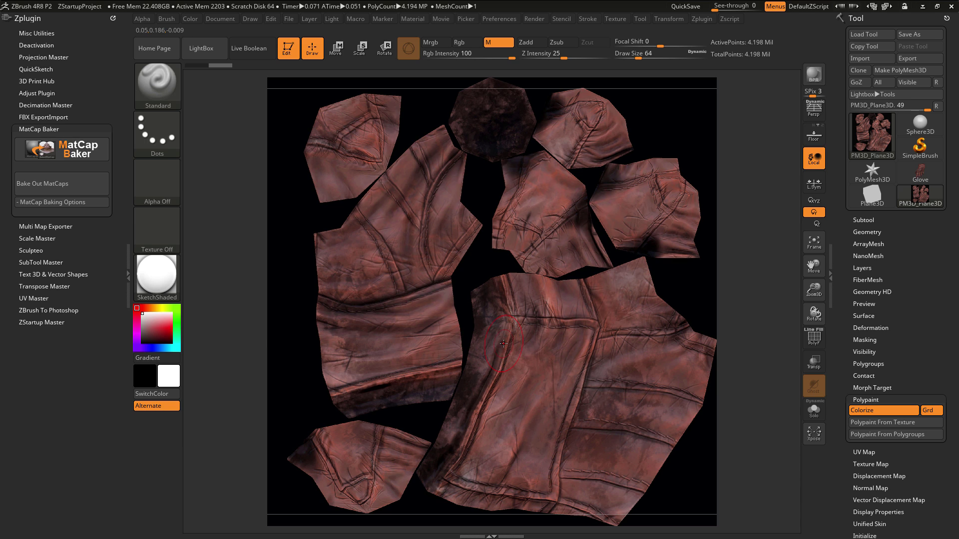
# Reduce the draw size to 25 and paint SilverFoilBright inside the large stitched panel and the smaller stitched panel of the upper UV island
pyautogui.press('[')
pyautogui.press('[')
pyautogui.press('[')
pyautogui.press('[')
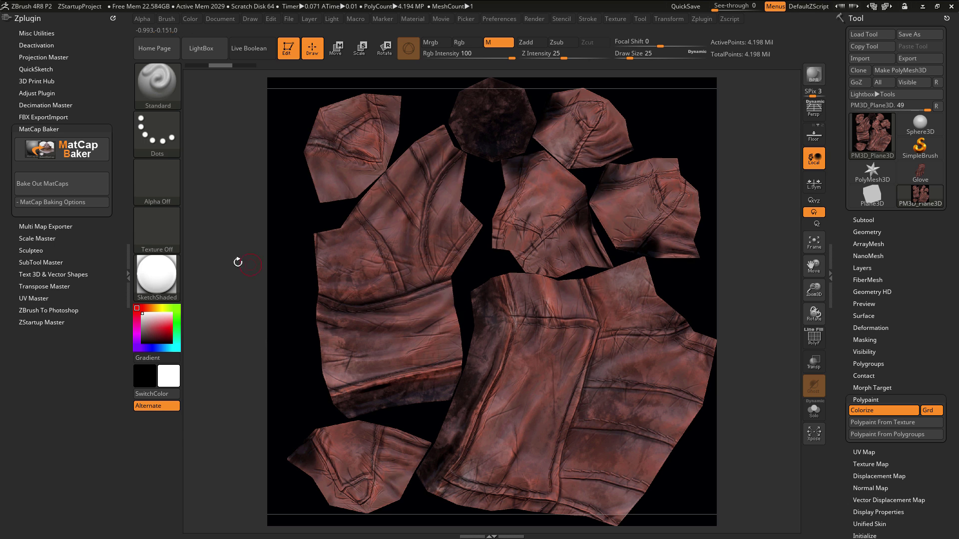
pyautogui.click(158, 284)
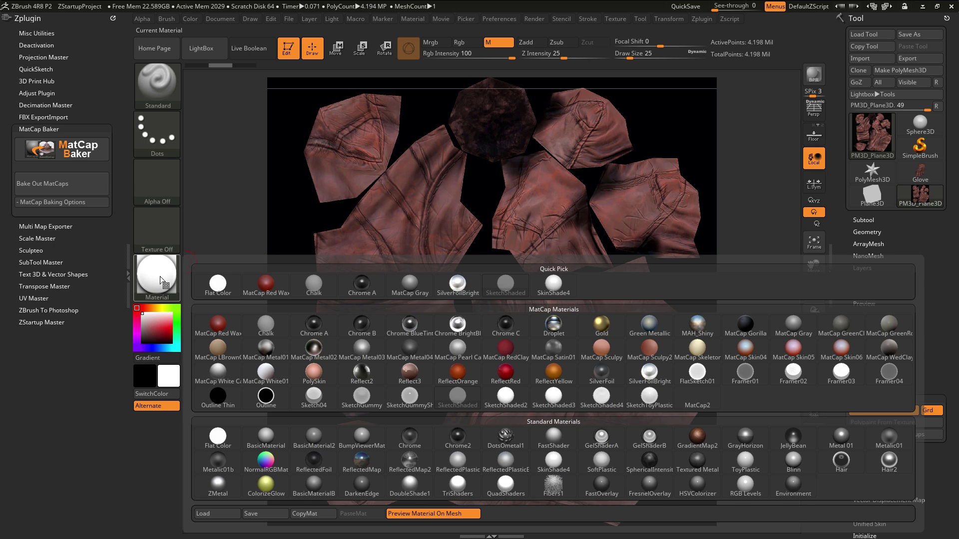
pyautogui.moveTo(463, 287)
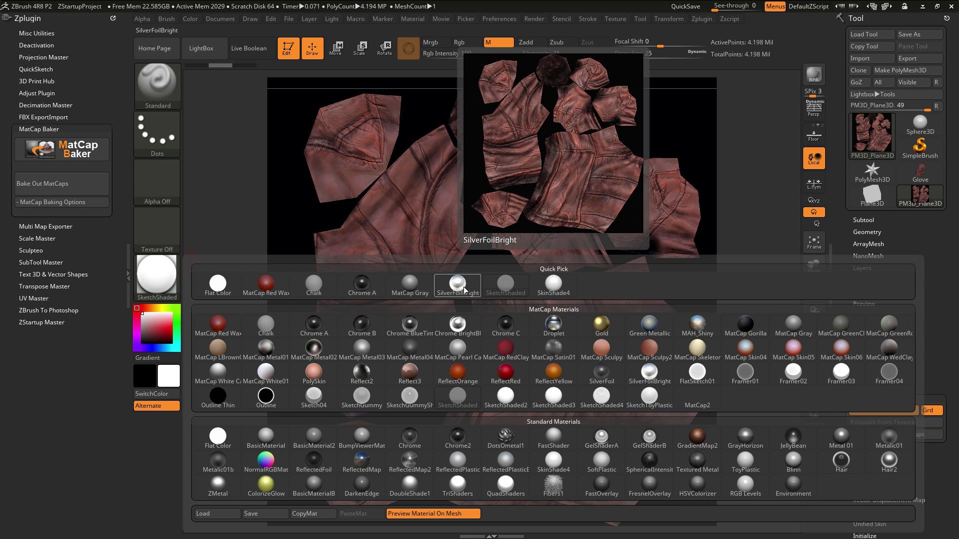
pyautogui.click(461, 286)
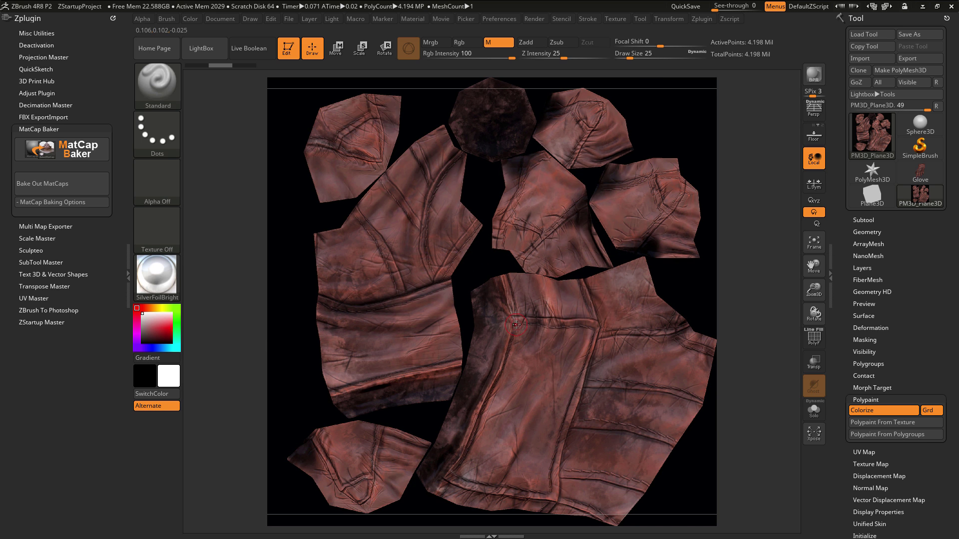
pyautogui.moveTo(517, 324)
pyautogui.mouseDown()
pyautogui.moveTo(460, 470)
pyautogui.moveTo(538, 487)
pyautogui.moveTo(586, 331)
pyautogui.moveTo(523, 334)
pyautogui.moveTo(480, 465)
pyautogui.moveTo(481, 475)
pyautogui.moveTo(537, 337)
pyautogui.moveTo(510, 476)
pyautogui.moveTo(549, 344)
pyautogui.moveTo(560, 358)
pyautogui.moveTo(528, 478)
pyautogui.mouseUp()
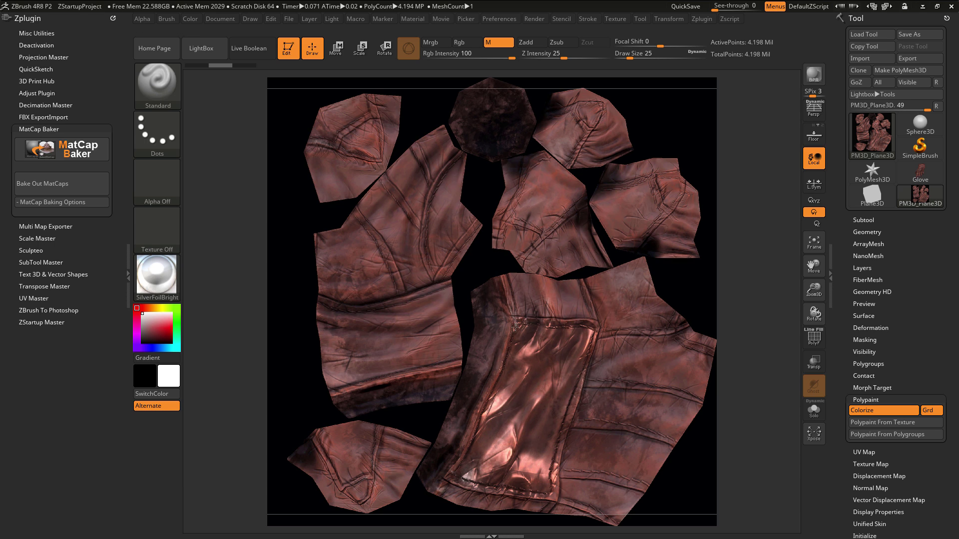
pyautogui.moveTo(406, 273)
pyautogui.mouseDown()
pyautogui.moveTo(364, 209)
pyautogui.moveTo(400, 173)
pyautogui.moveTo(395, 219)
pyautogui.moveTo(419, 283)
pyautogui.moveTo(405, 150)
pyautogui.mouseUp()
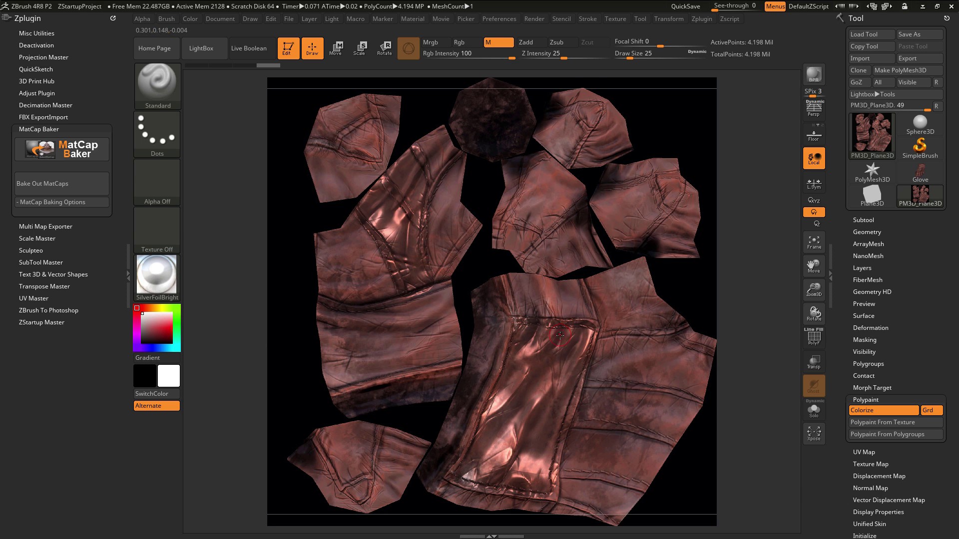
# Grab the document showing the painted flat map as a new texture
pyautogui.click(620, 18)
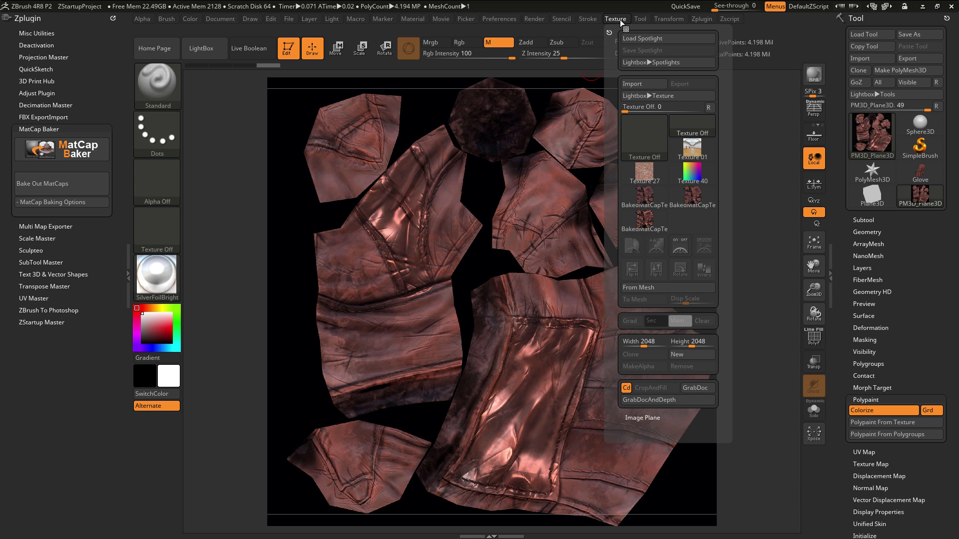
pyautogui.click(696, 388)
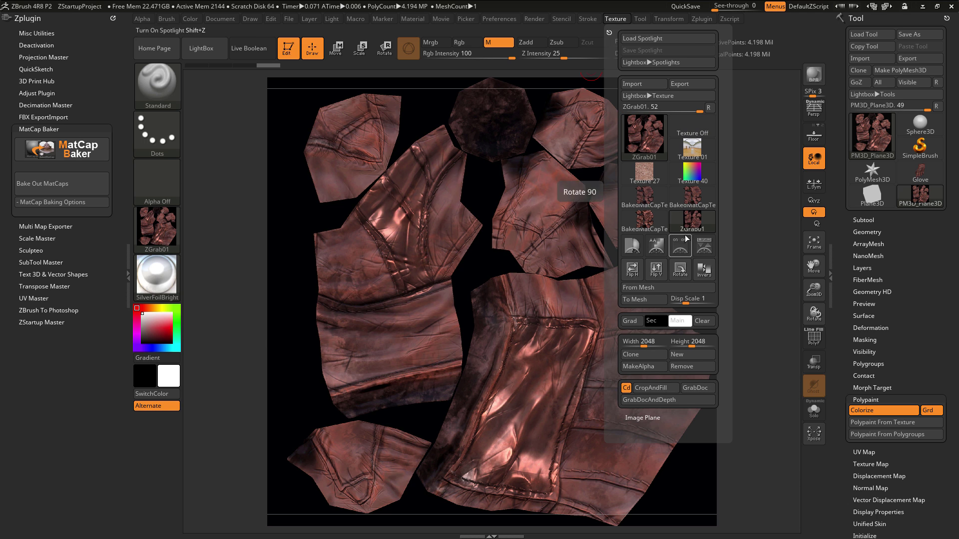
pyautogui.moveTo(691, 225)
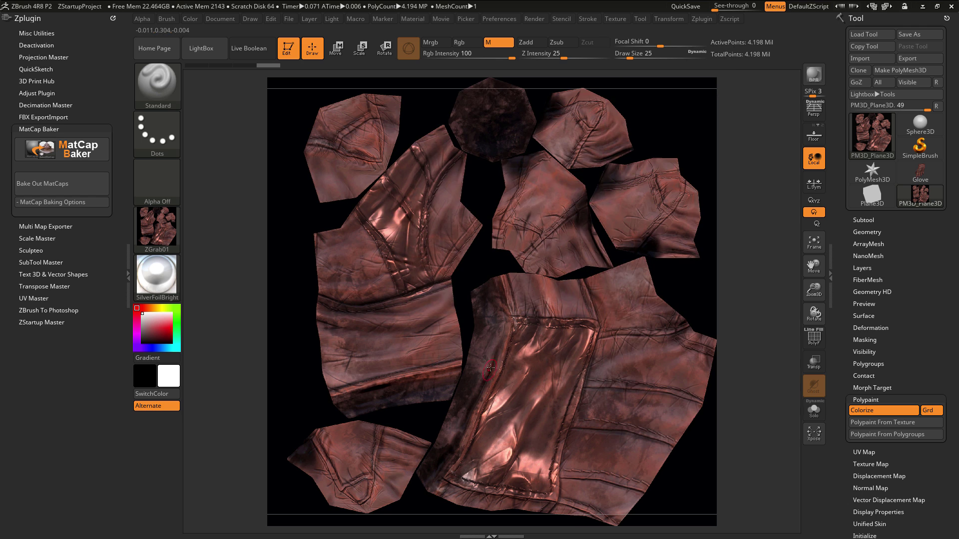
# Leave Alternate Flat Painting Mode and return to the original glove scene
pyautogui.click(223, 18)
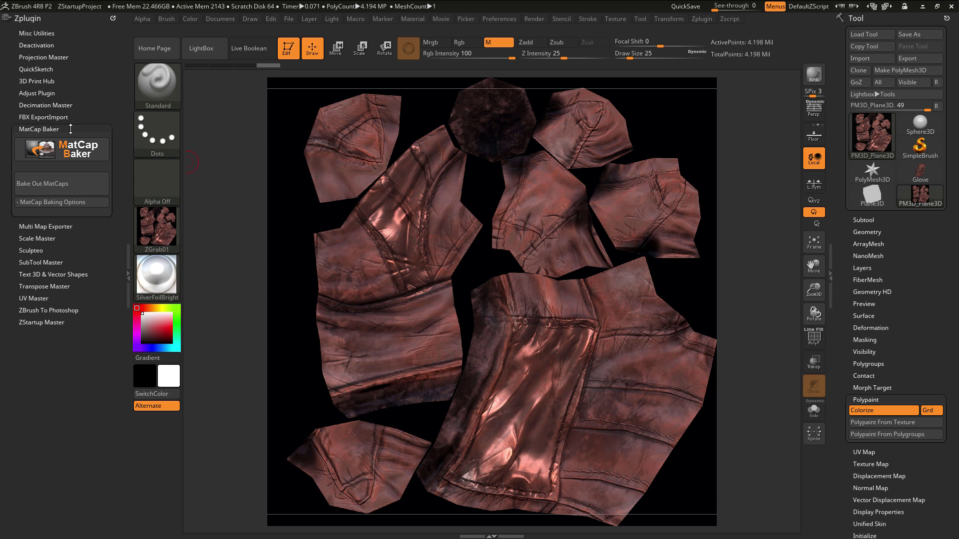
pyautogui.click(61, 183)
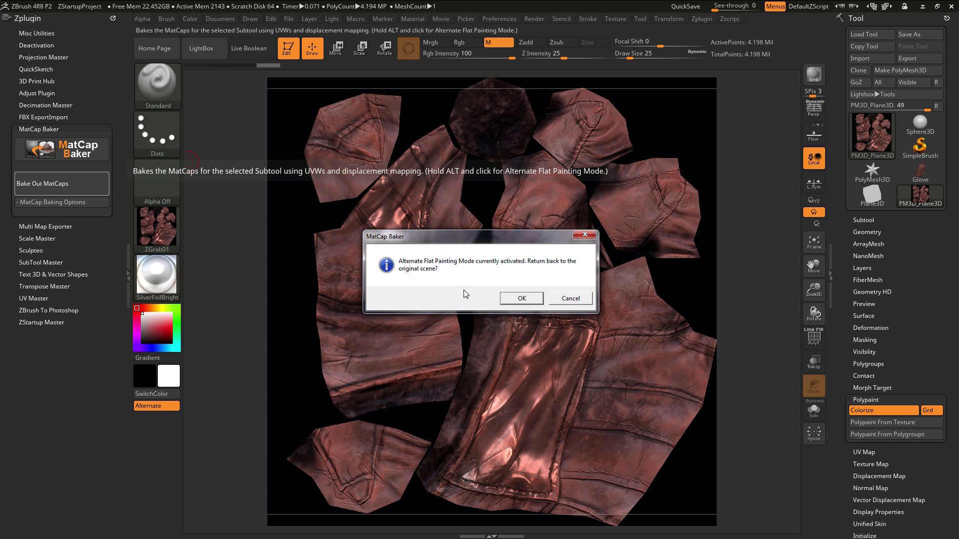
pyautogui.click(522, 299)
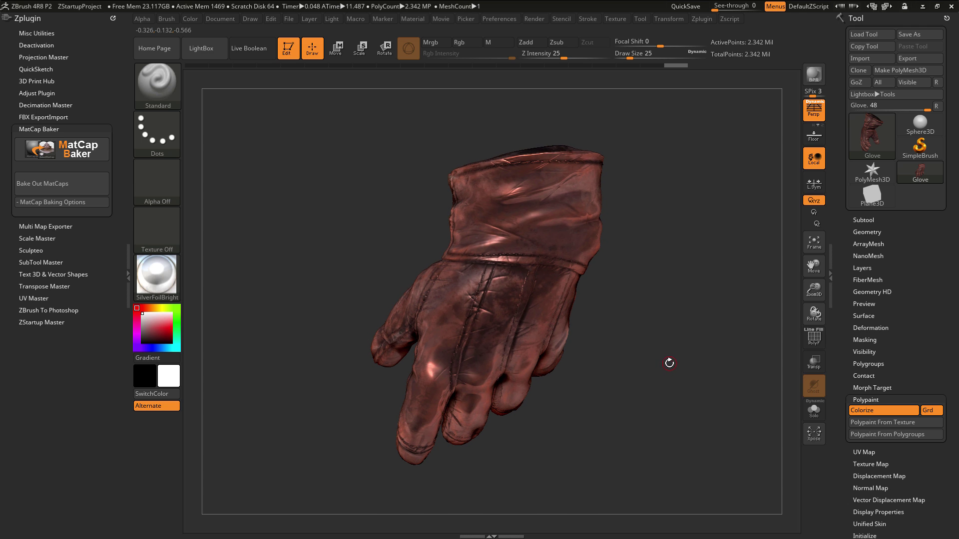
# Expand the MatCap baking options for review and page through the plugin's About guide to its end
pyautogui.click(58, 184)
pyautogui.click(70, 202)
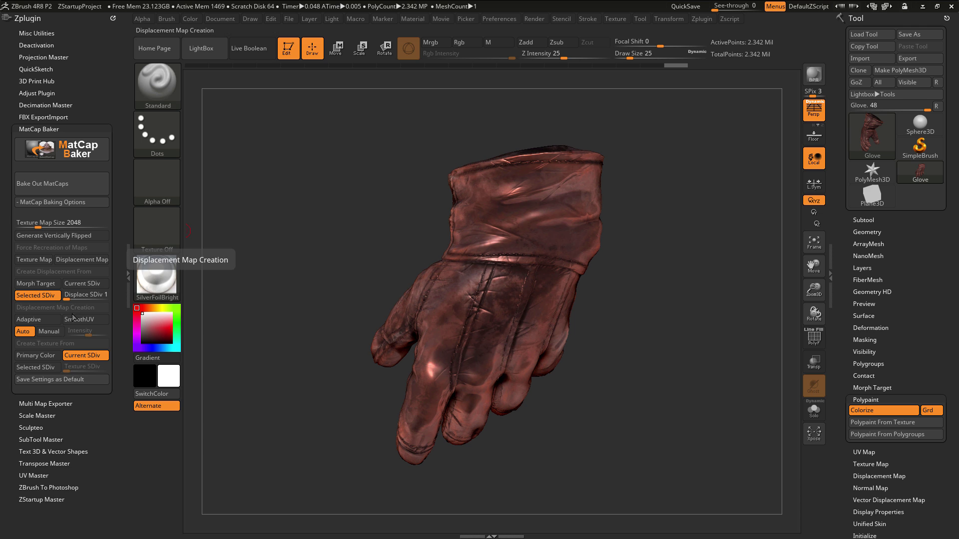
pyautogui.click(71, 153)
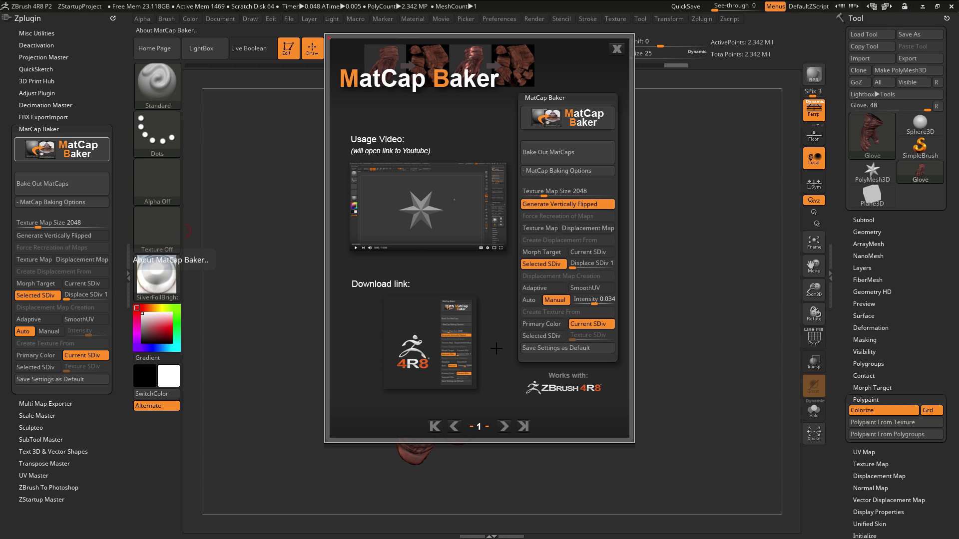
pyautogui.click(504, 426)
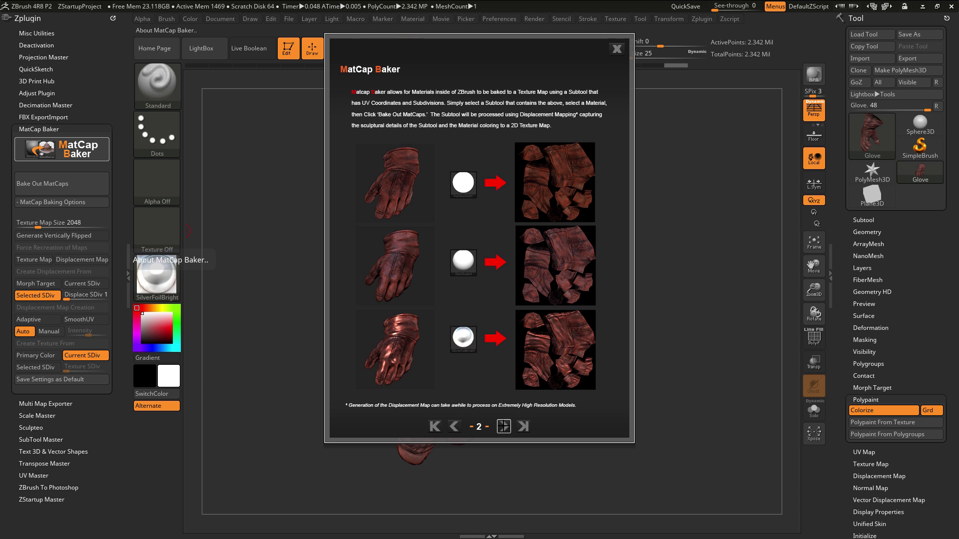
pyautogui.click(504, 426)
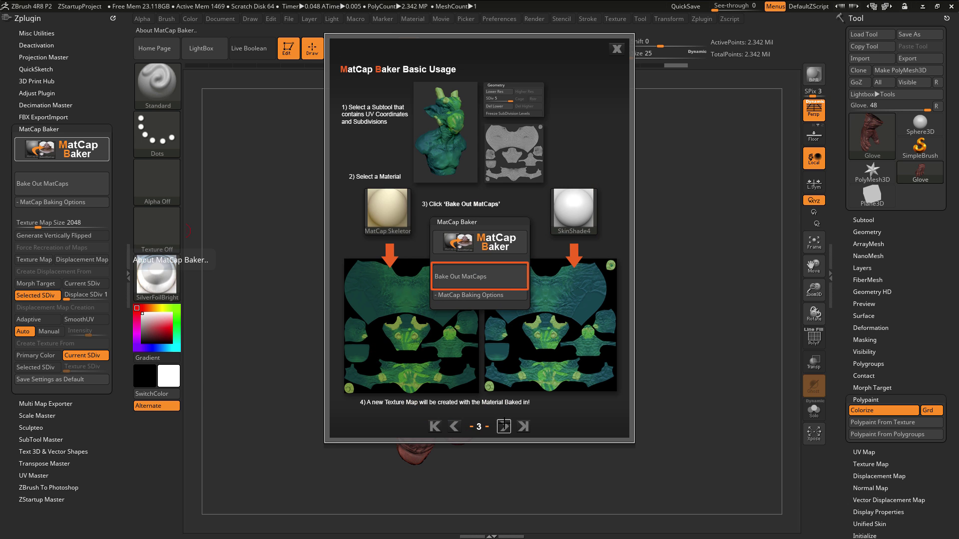
pyautogui.click(503, 426)
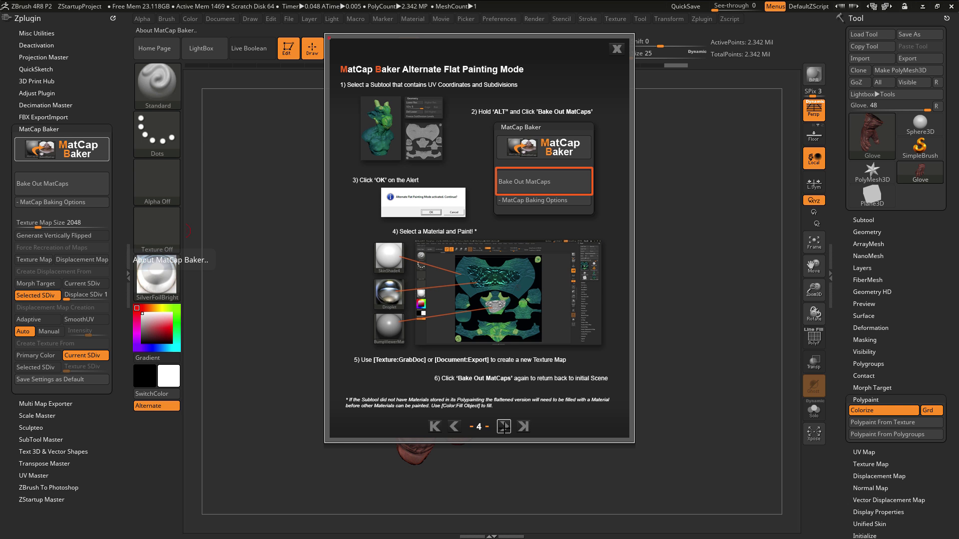
pyautogui.click(505, 426)
pyautogui.click(506, 426)
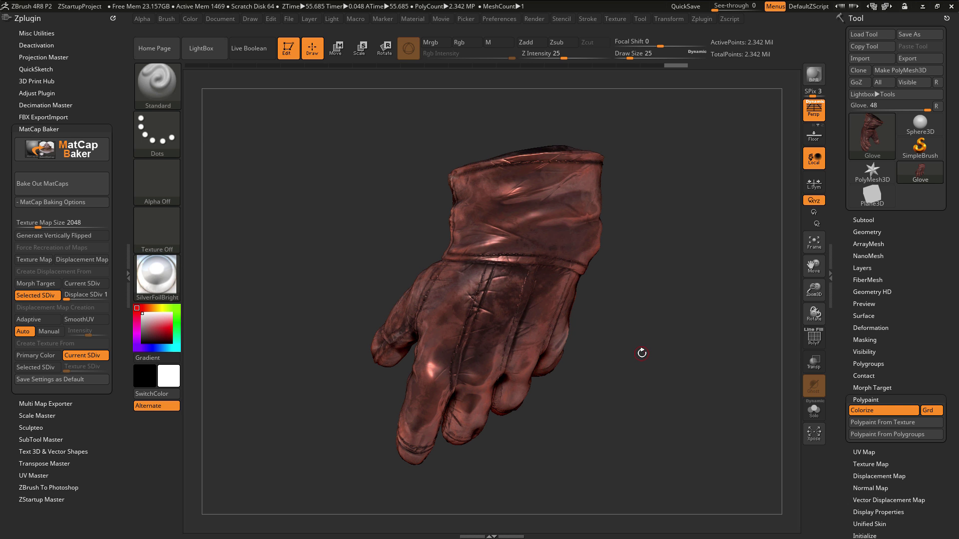